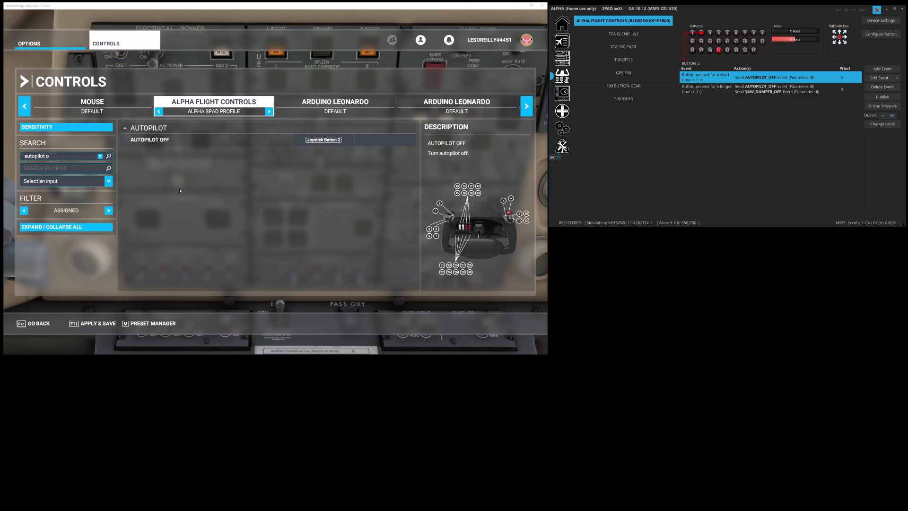
Filter the default Alpha Flight Controls profile to list only the assigned inputs.
click(108, 210)
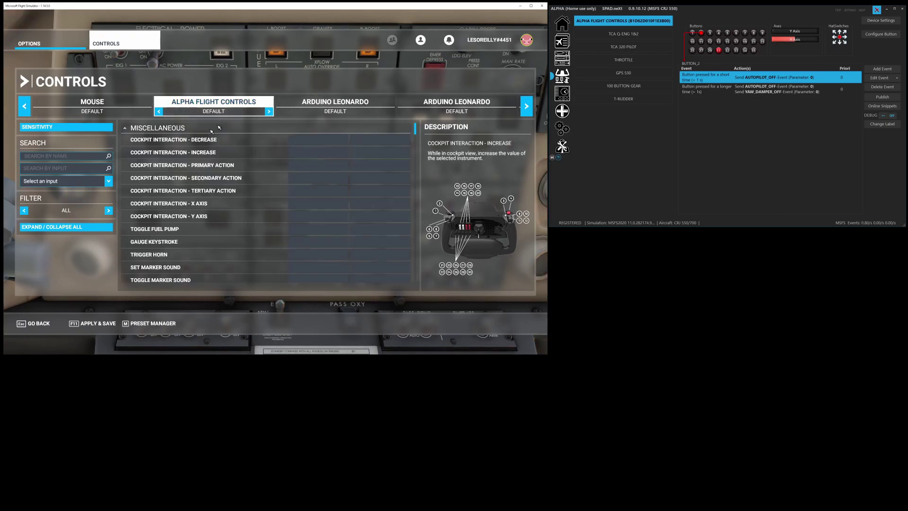
click(107, 211)
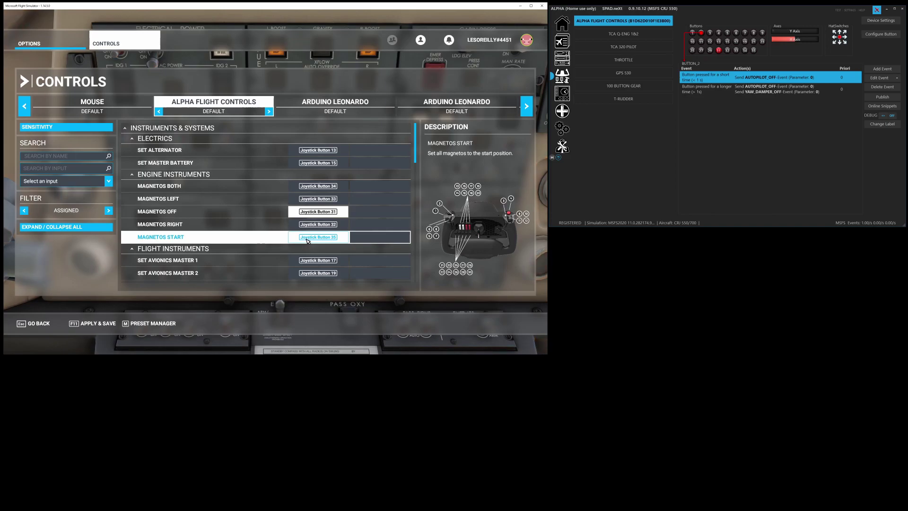
Try to clear the Set Alternator assignment in the default profile, and cancel creating a new input profile.
click(328, 151)
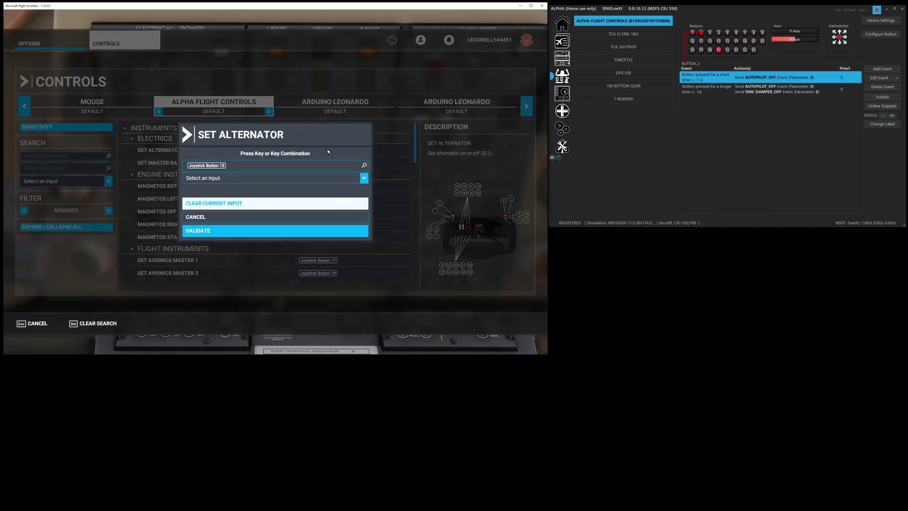
click(261, 205)
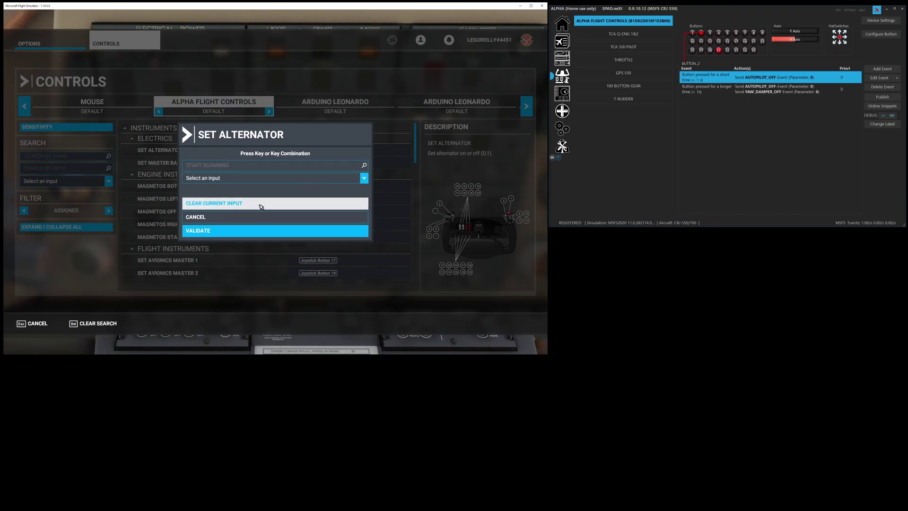
click(253, 231)
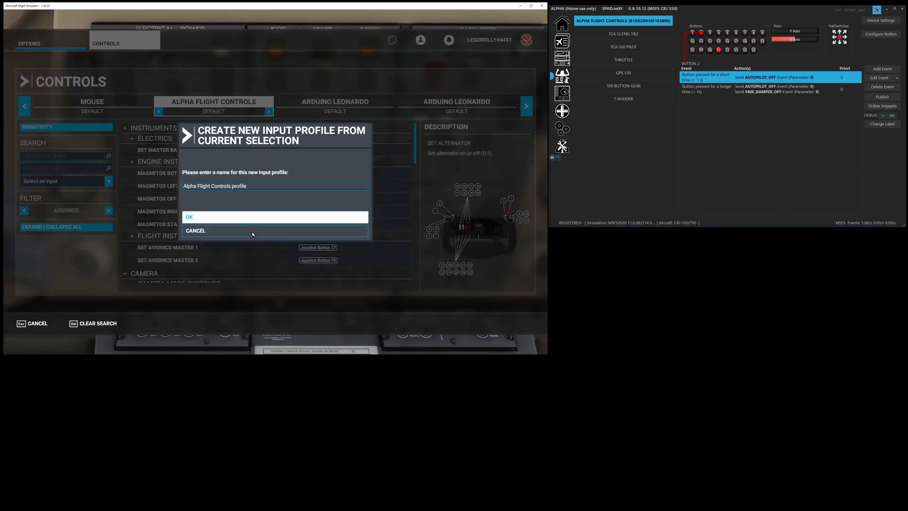
click(216, 187)
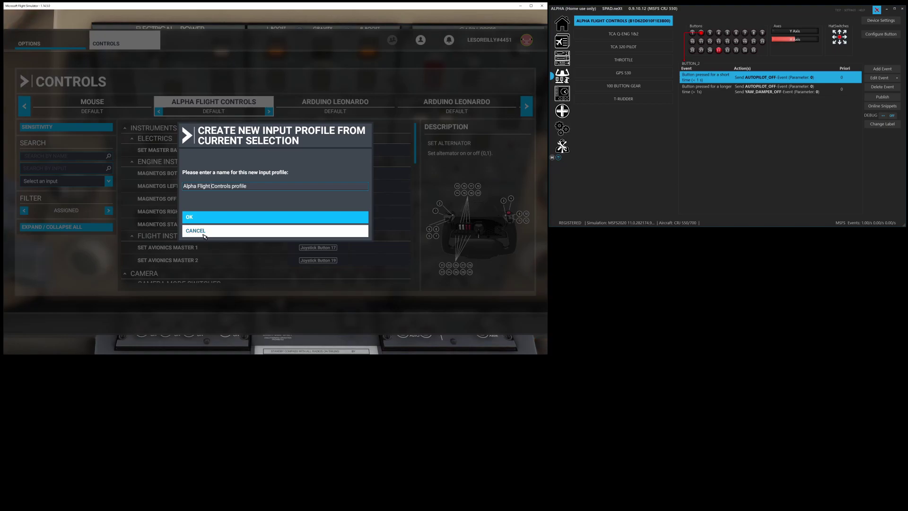
click(205, 235)
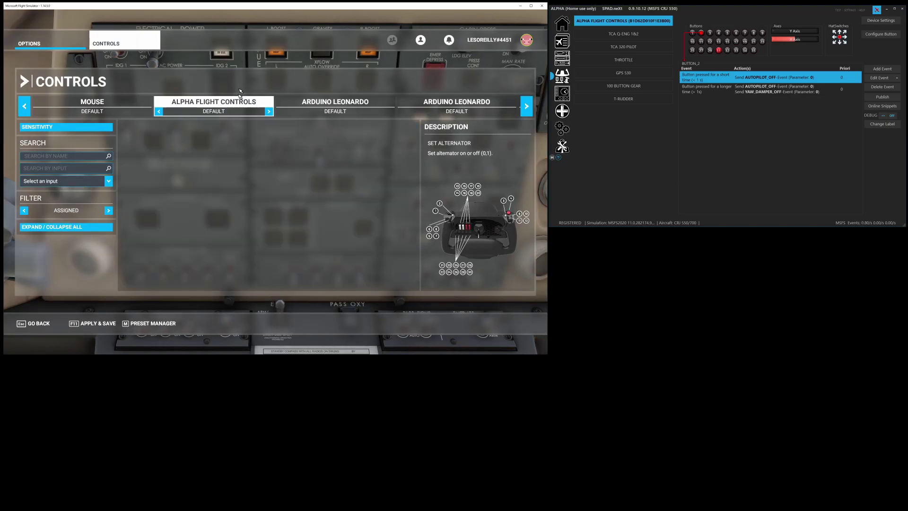
Select the Alpha SPAD Profile and expand its Autopilot and Primary Control Surfaces assignments.
click(269, 112)
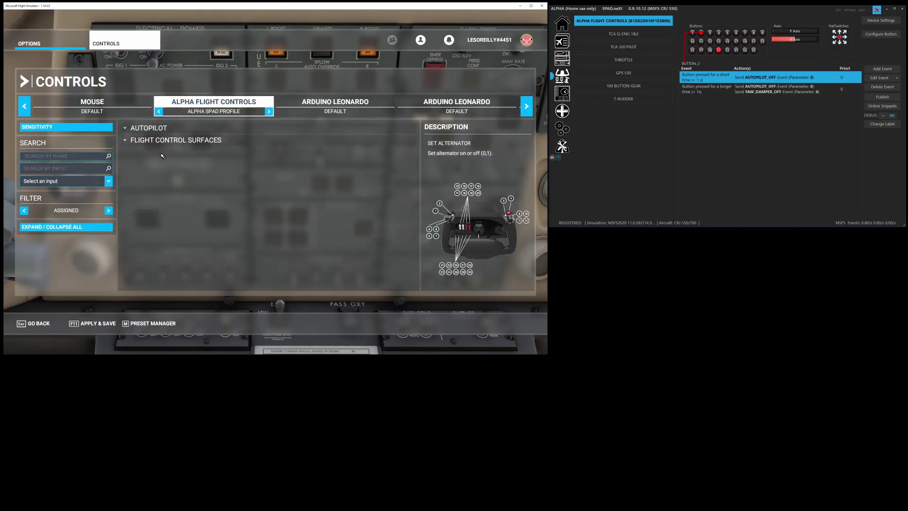
click(126, 129)
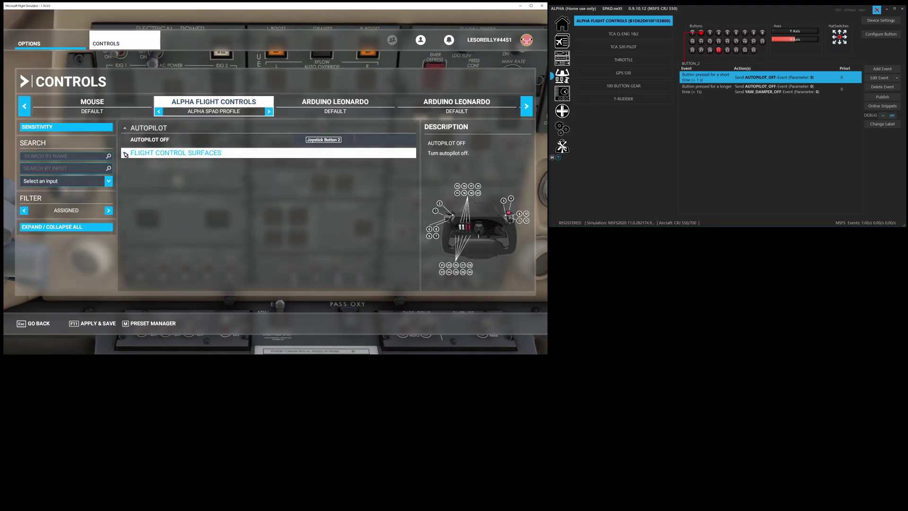
click(126, 154)
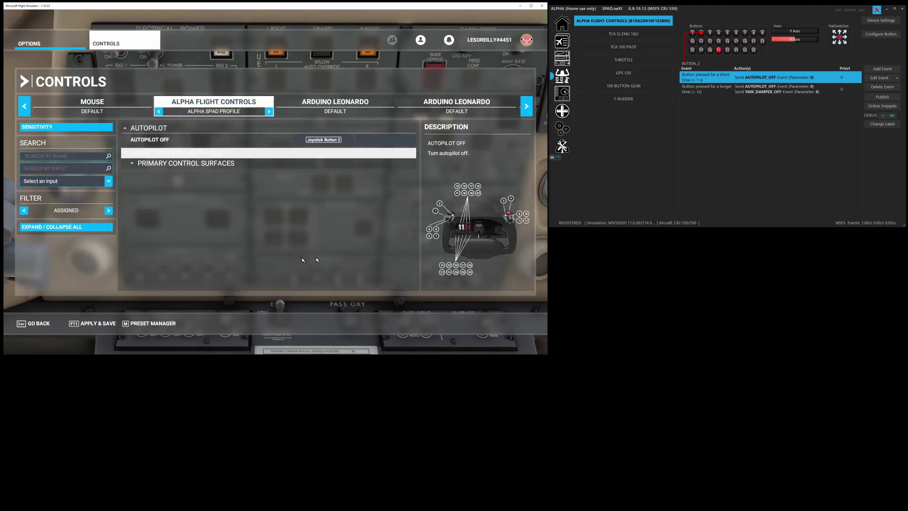
click(135, 163)
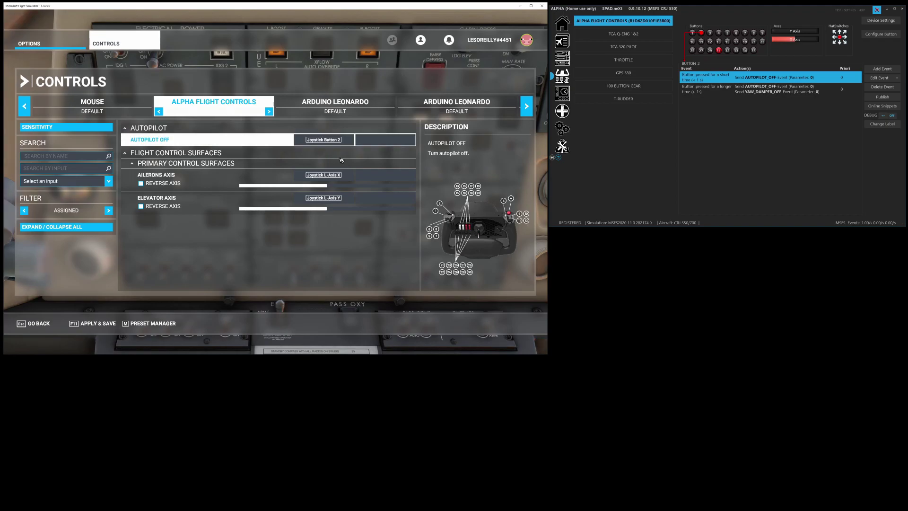
Clear the Joystick Button 2 assignment from Autopilot Off, validate it, and save the profile.
click(324, 139)
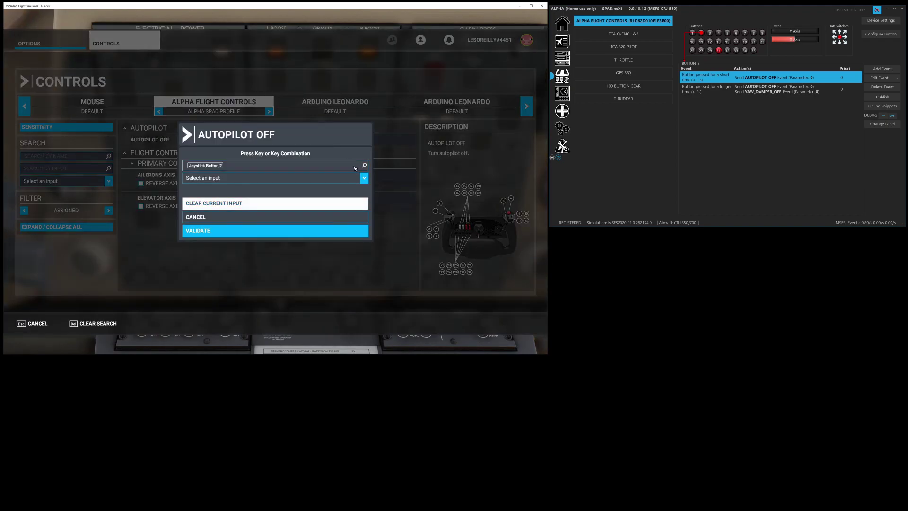
click(221, 203)
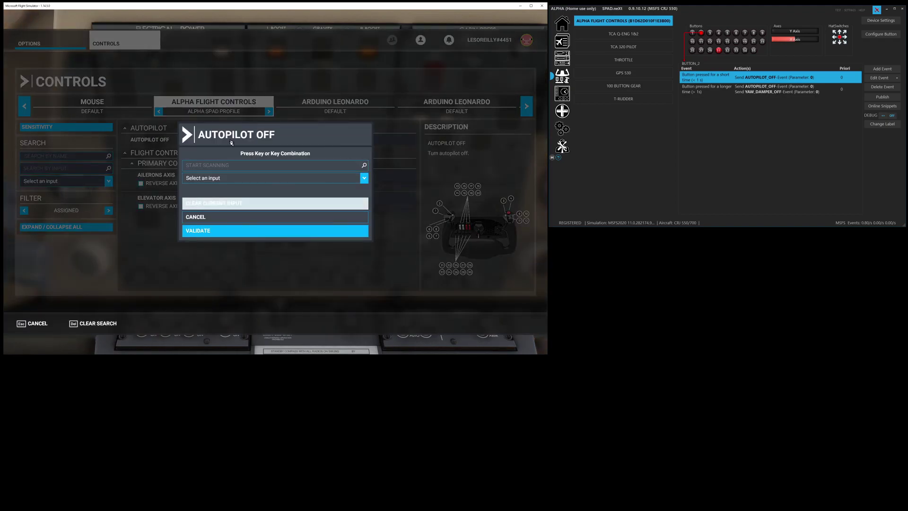
click(237, 231)
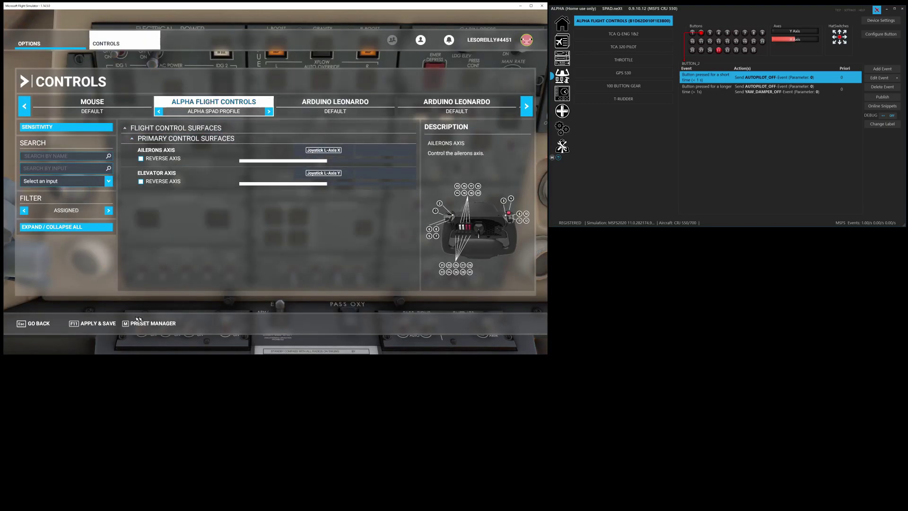
key(F11)
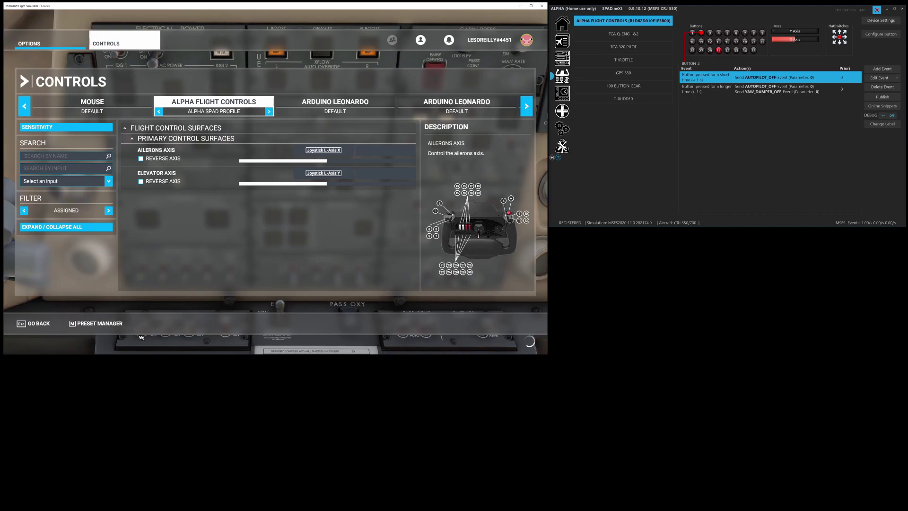
Switch to SPAD.neXt and view the button configuration for Button 2, closing it without changes.
click(568, 188)
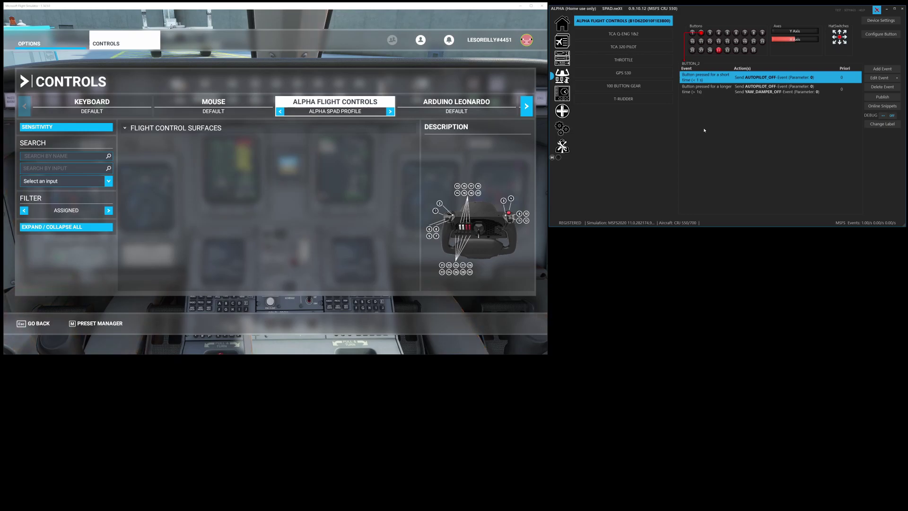
click(880, 34)
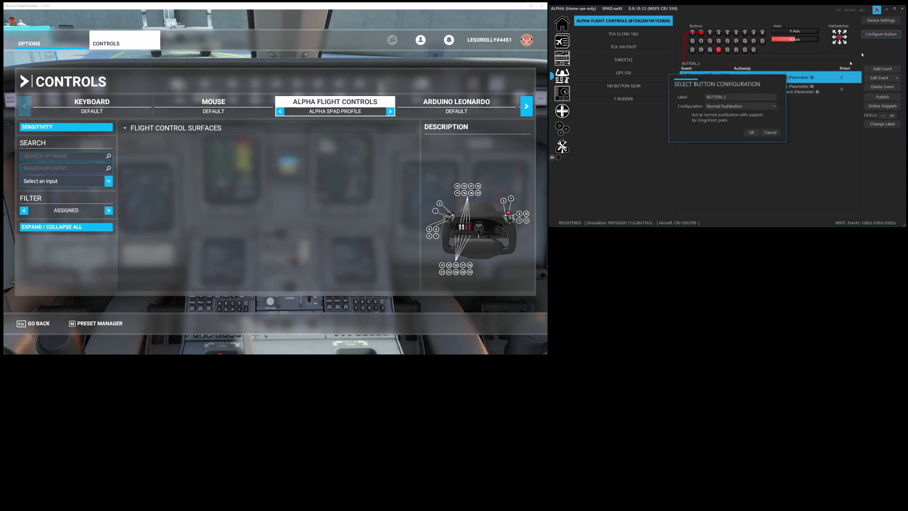
click(769, 132)
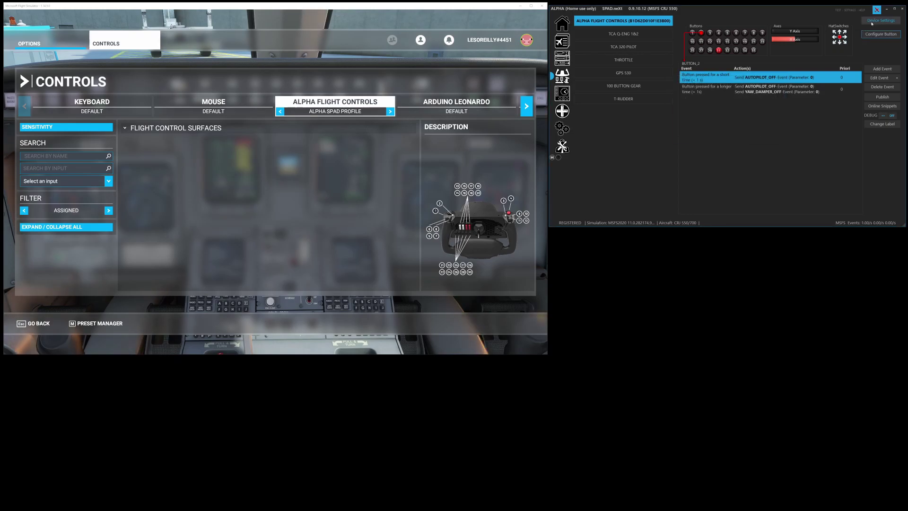
Open the Alpha yoke's global device settings, review the type set for every button, and accept the configuration.
click(871, 21)
click(876, 44)
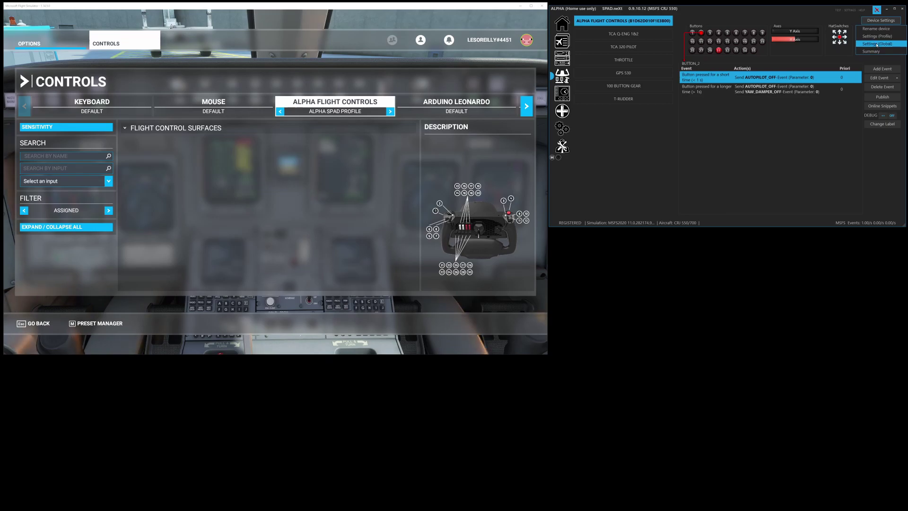
drag(714, 7, 716, 122)
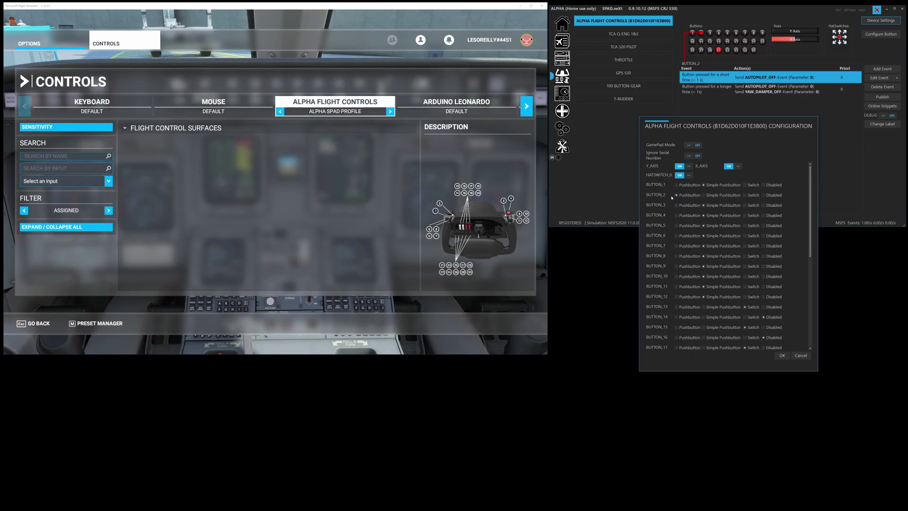
scroll(686, 189, down, 2)
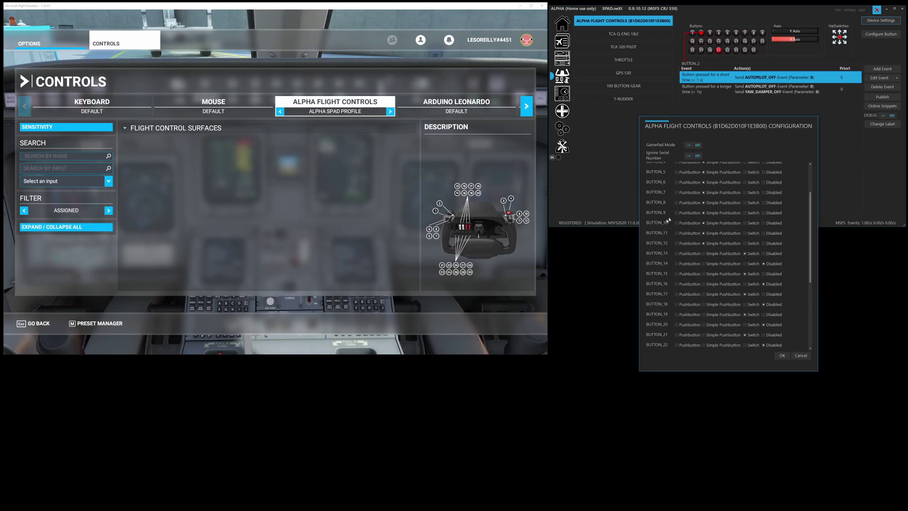
scroll(667, 256, down, 5)
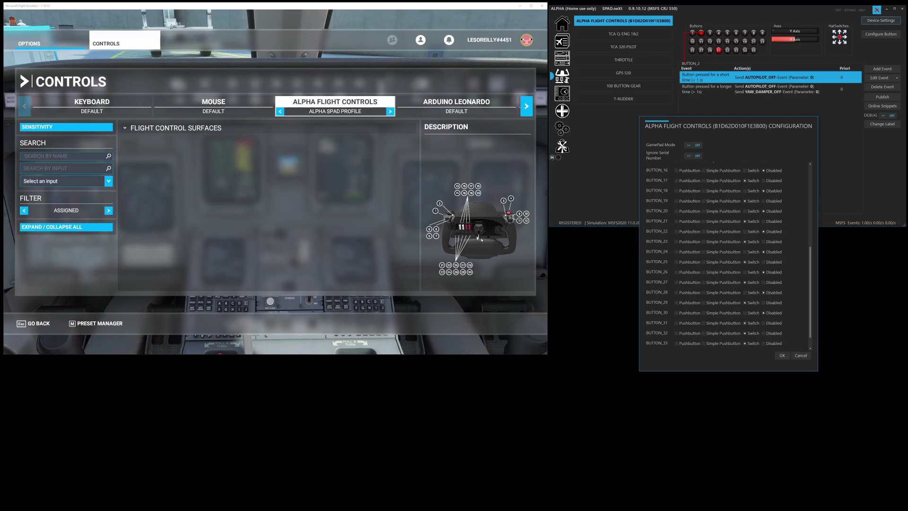
drag(809, 271, 809, 266)
scroll(701, 213, up, 2)
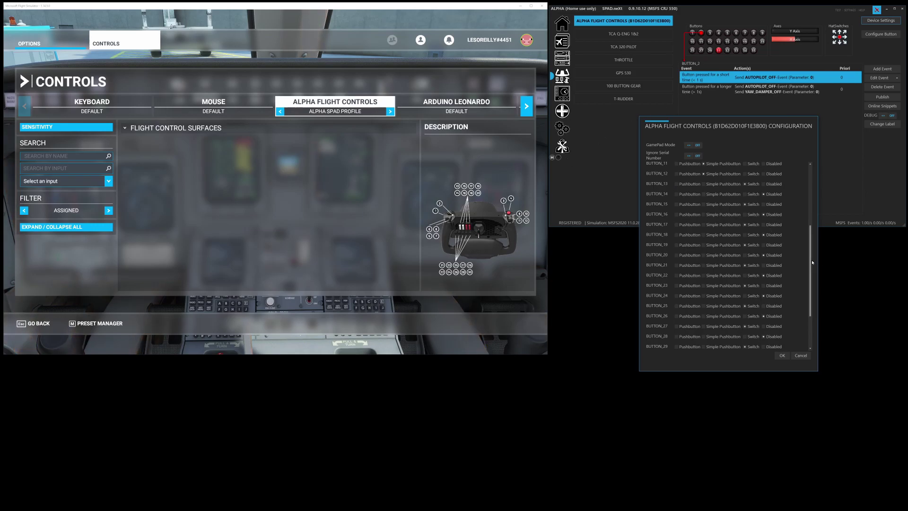
drag(809, 263, 812, 292)
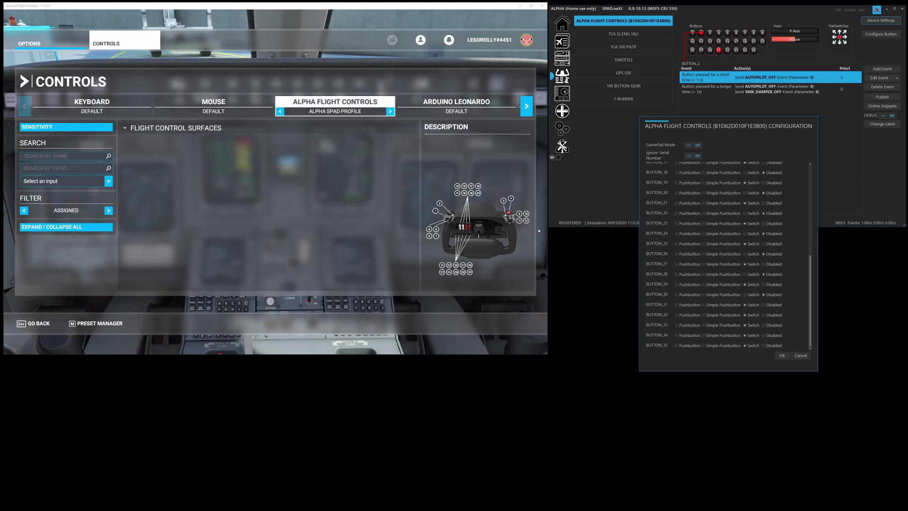
scroll(765, 340, up, 3)
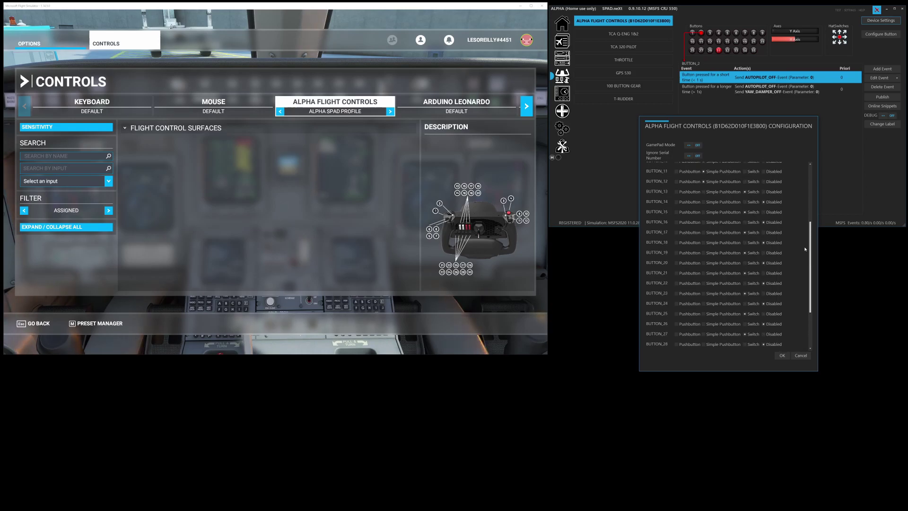
click(781, 355)
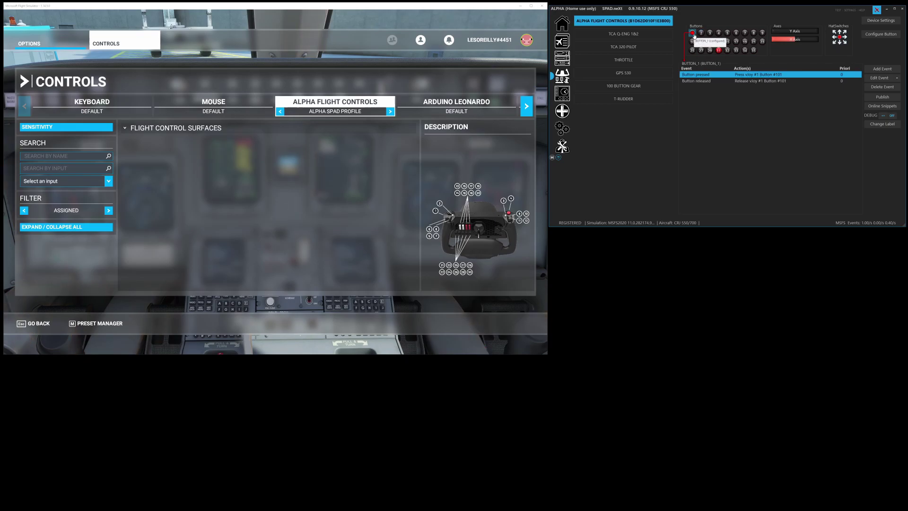
Start adding a button-released event to Button 1 of the Alpha yoke.
click(880, 70)
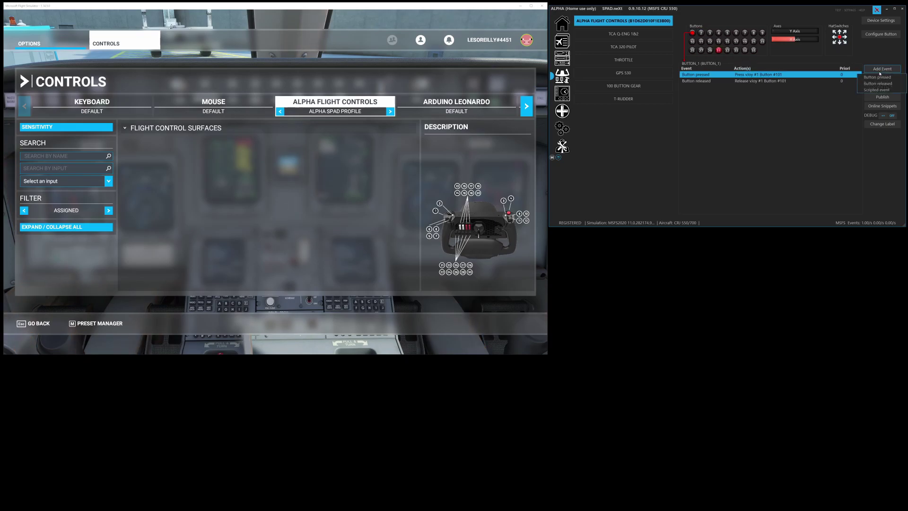
click(875, 84)
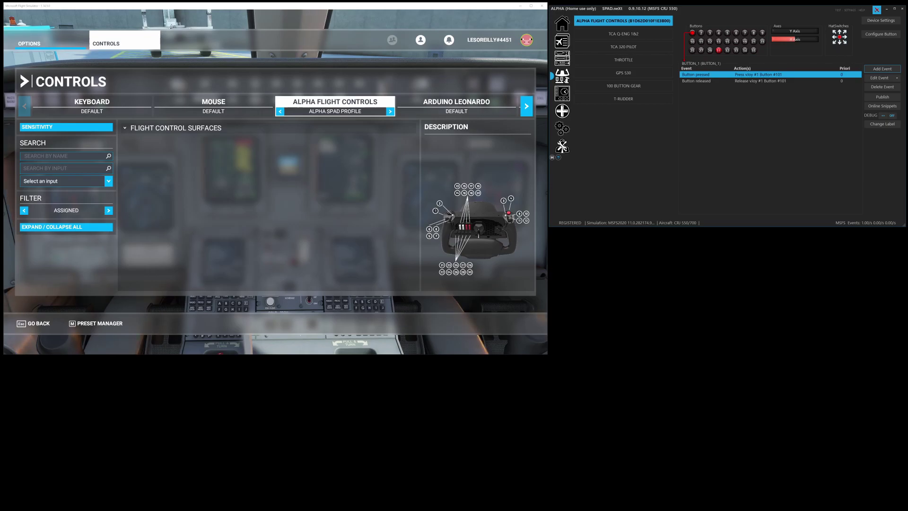
Switch to vPilot and check the current push-to-talk assignment in its settings, closing them without saving.
drag(660, 299, 671, 238)
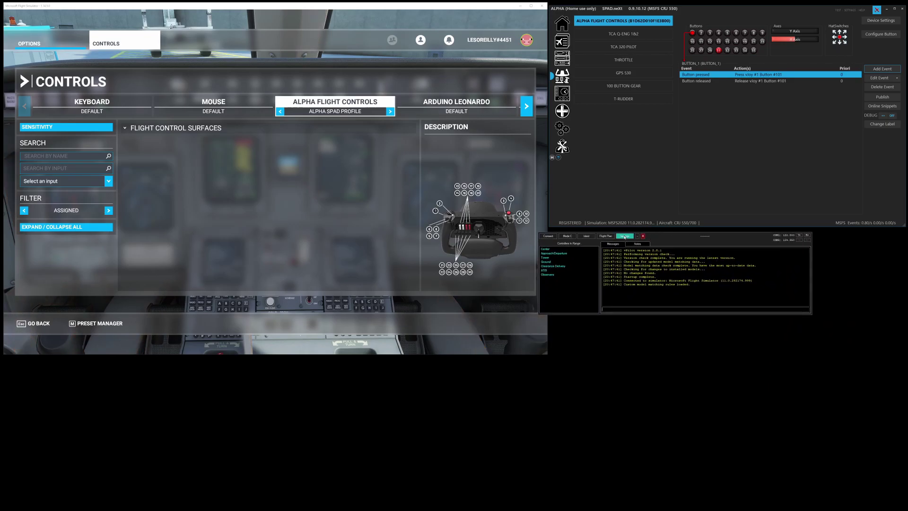
click(624, 237)
click(634, 255)
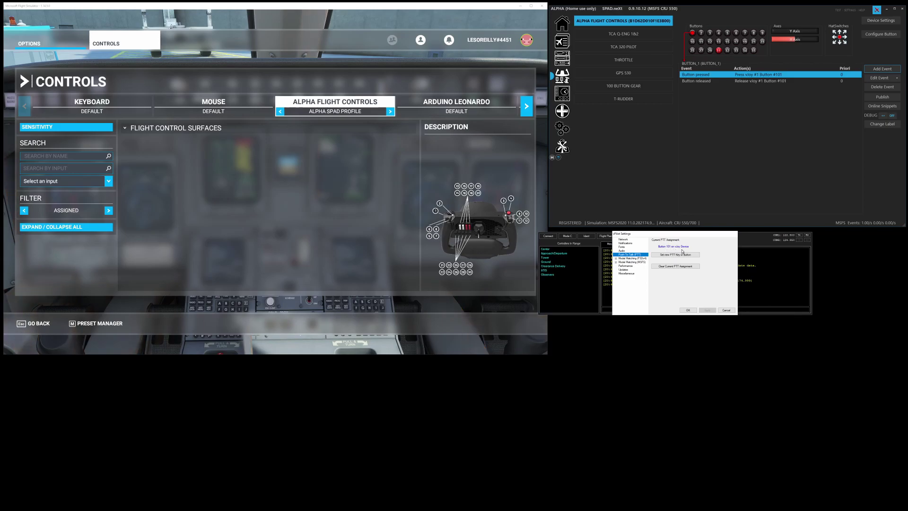
click(726, 310)
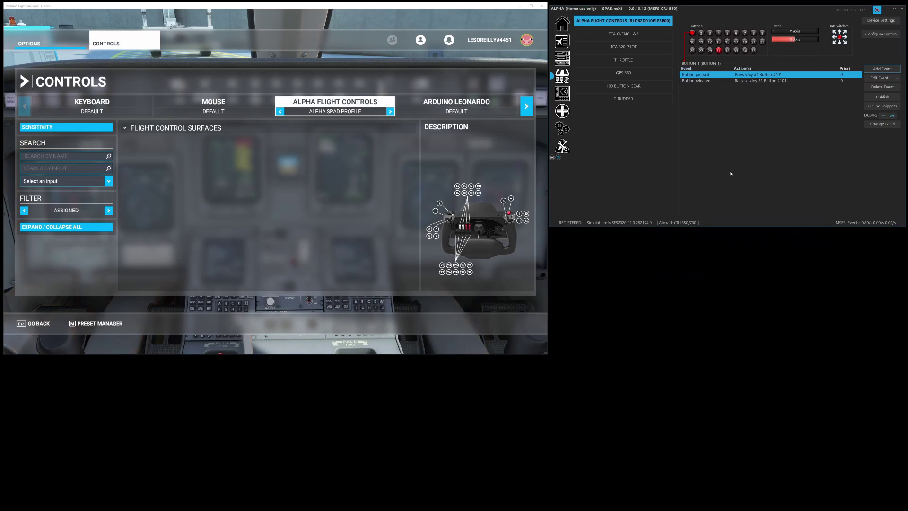
Start a button-pressed event for Button 1 of the TCA 320 PILOT and add a Virtual Joystick action to it.
click(620, 47)
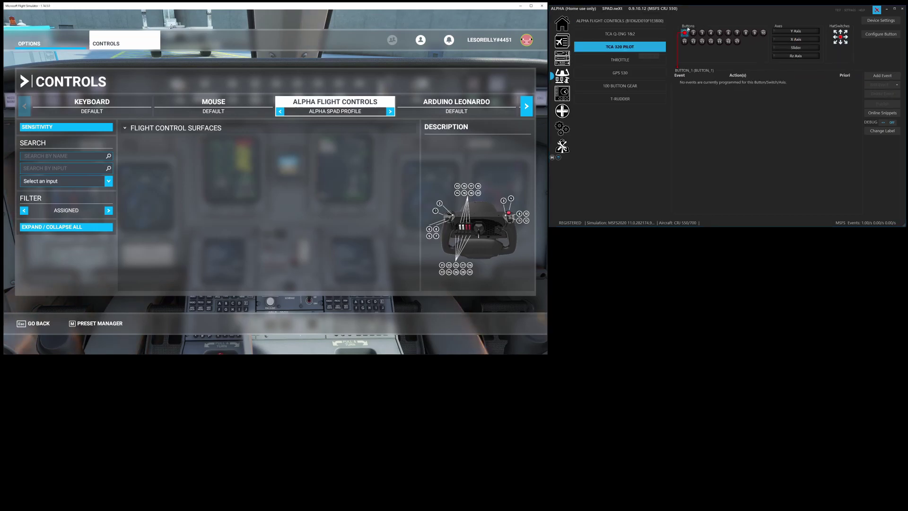
click(886, 76)
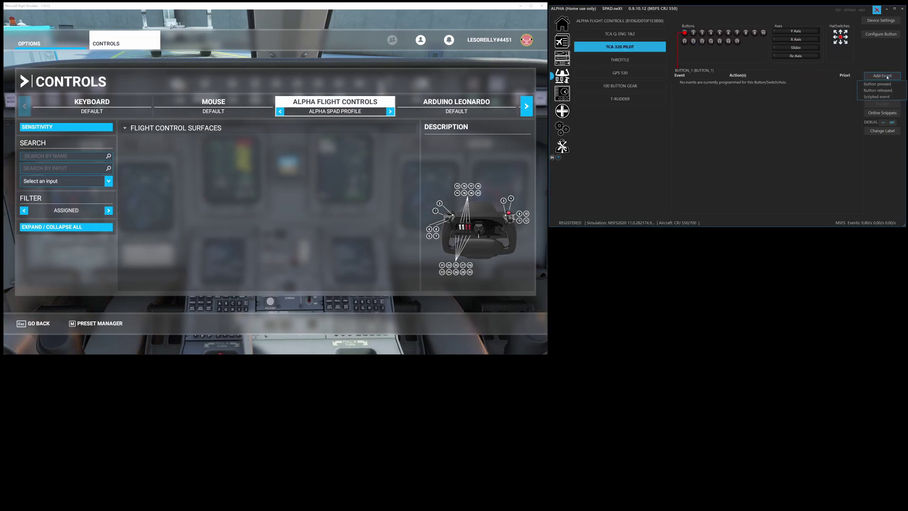
click(877, 84)
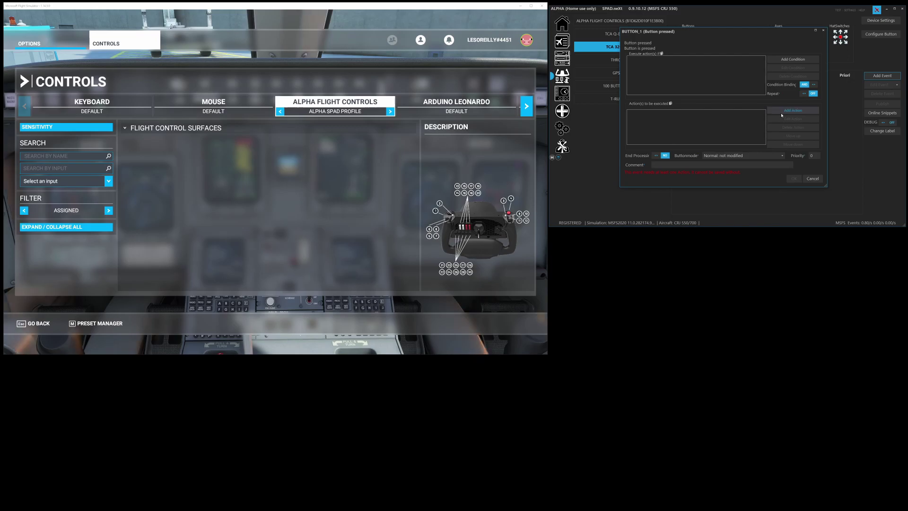
click(782, 112)
mouse_move(816, 194)
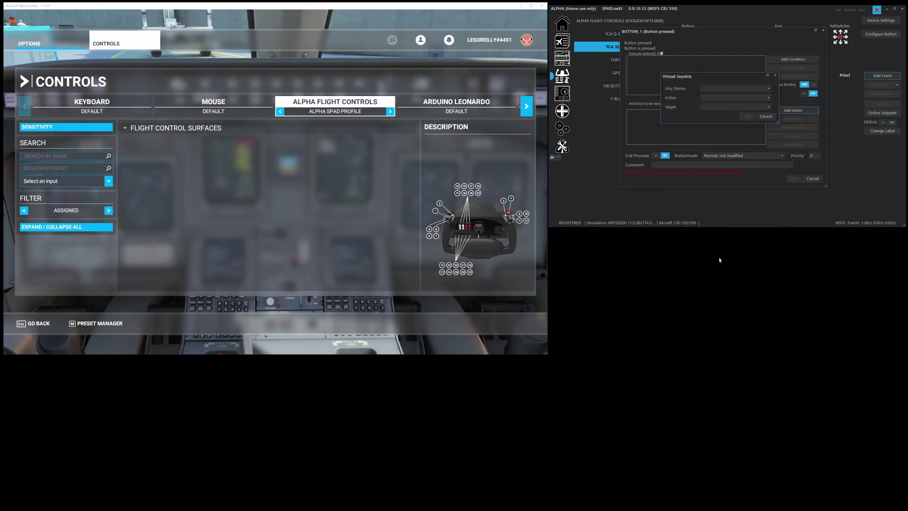
scroll(719, 98, down, 3)
Set the virtual joystick action to press Button #101 on vJoy #1, and accept the button-pressed event.
click(720, 107)
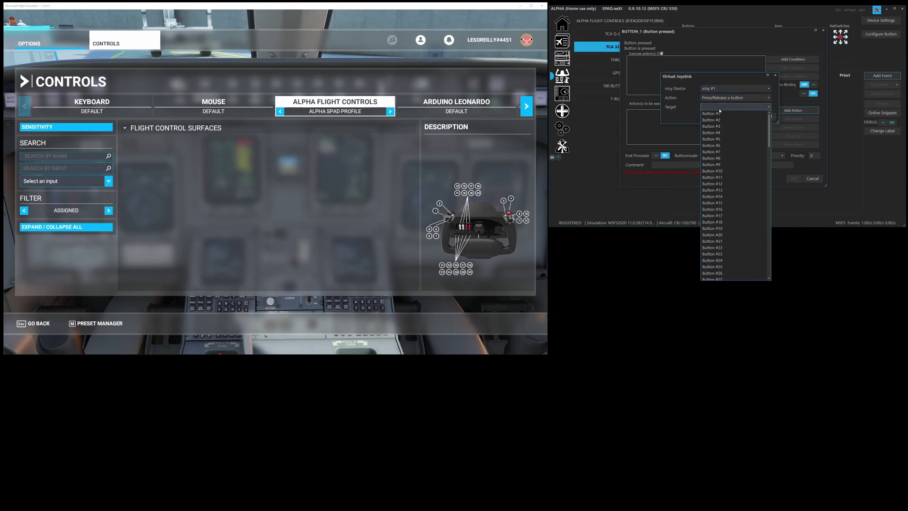
scroll(730, 188, down, 20)
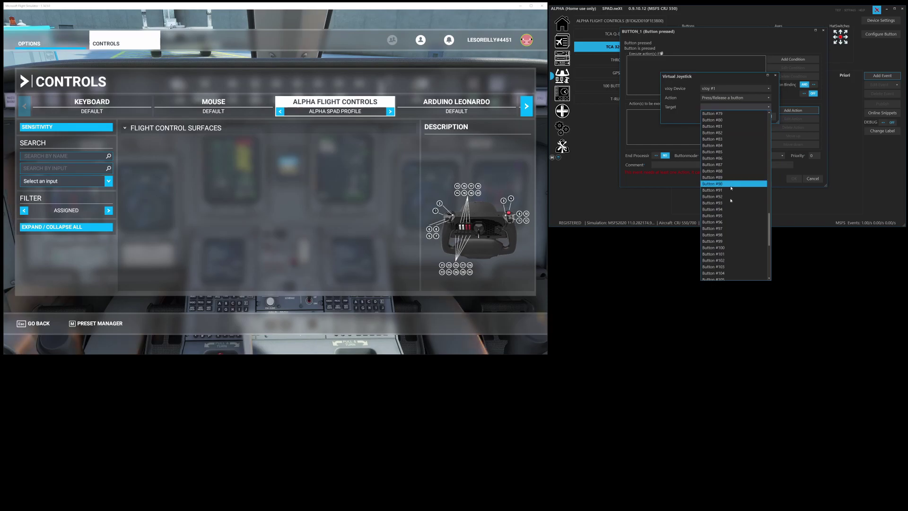
click(730, 254)
click(735, 117)
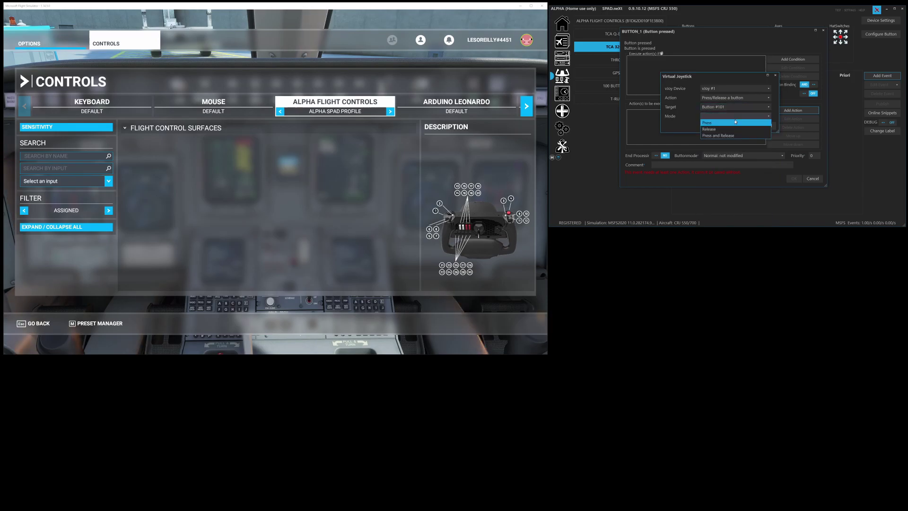
click(734, 123)
click(746, 127)
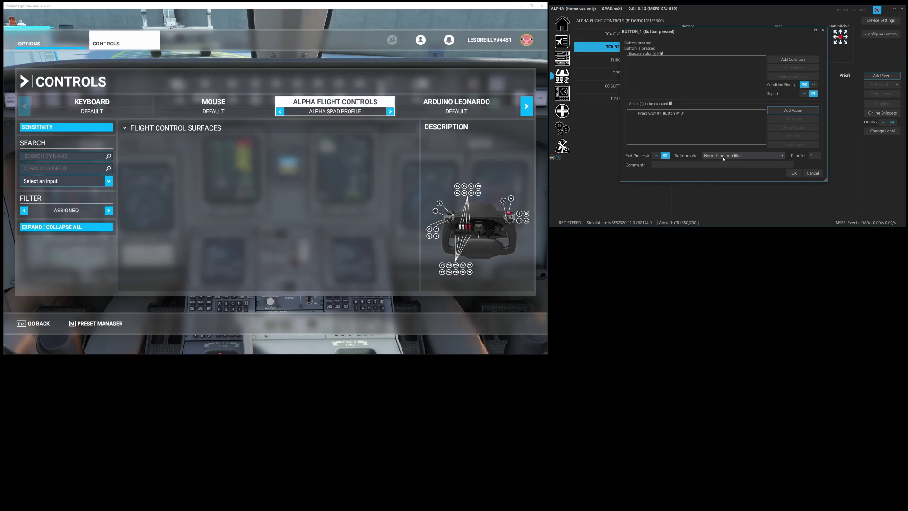
click(794, 173)
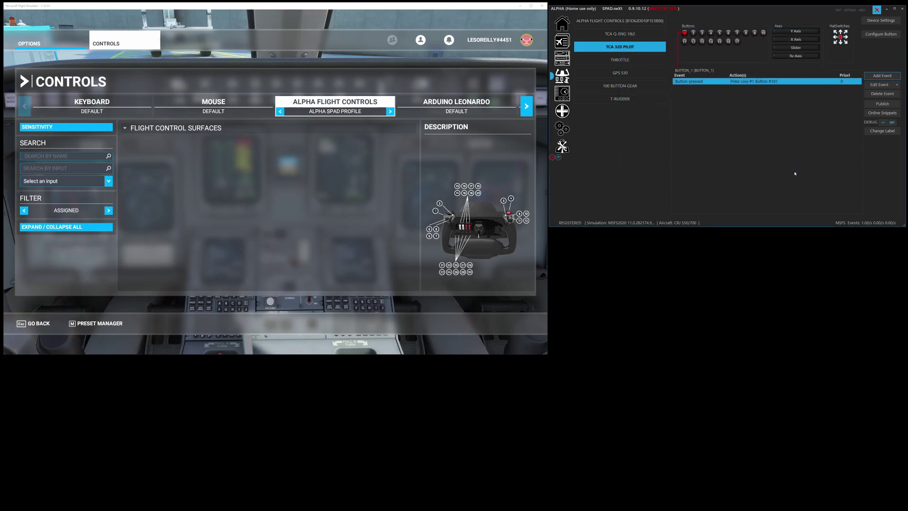
Start a button-released event for the TCA 320 PILOT's Button 1 with a Virtual Joystick press/release action on vJoy #1.
click(882, 75)
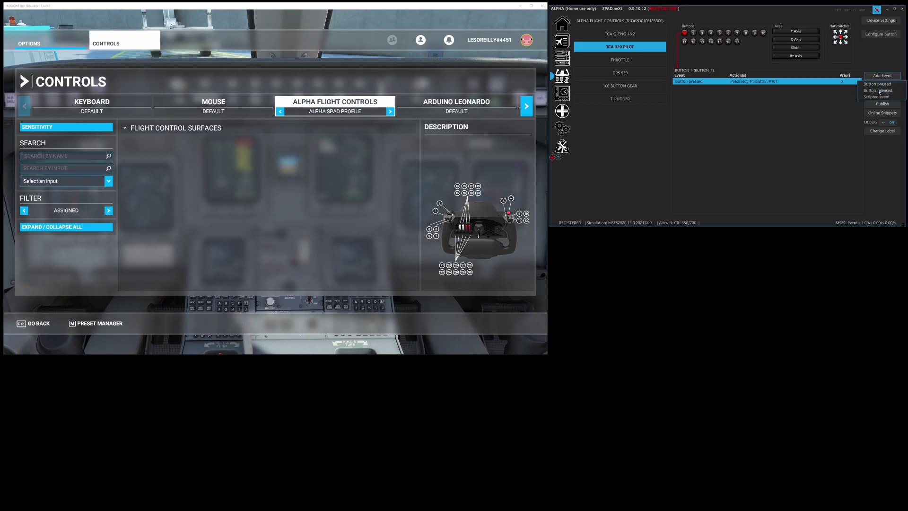
click(877, 90)
click(785, 112)
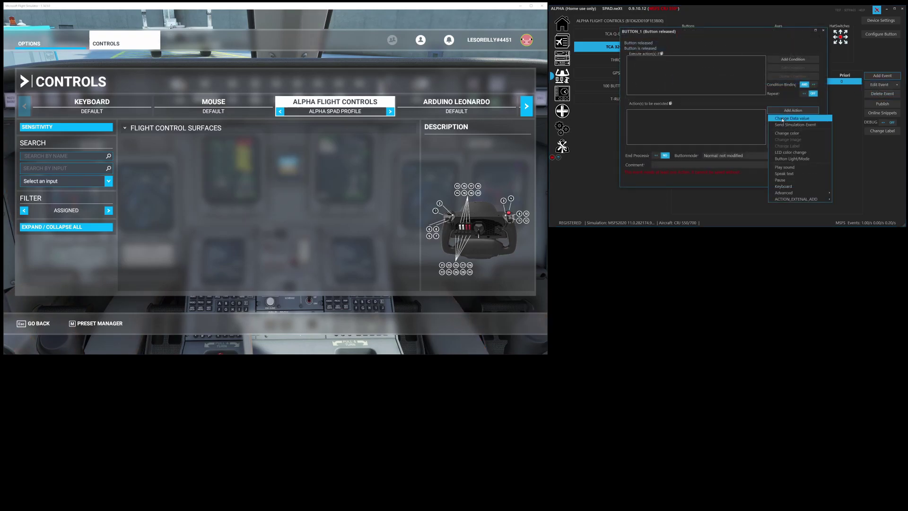
mouse_move(803, 194)
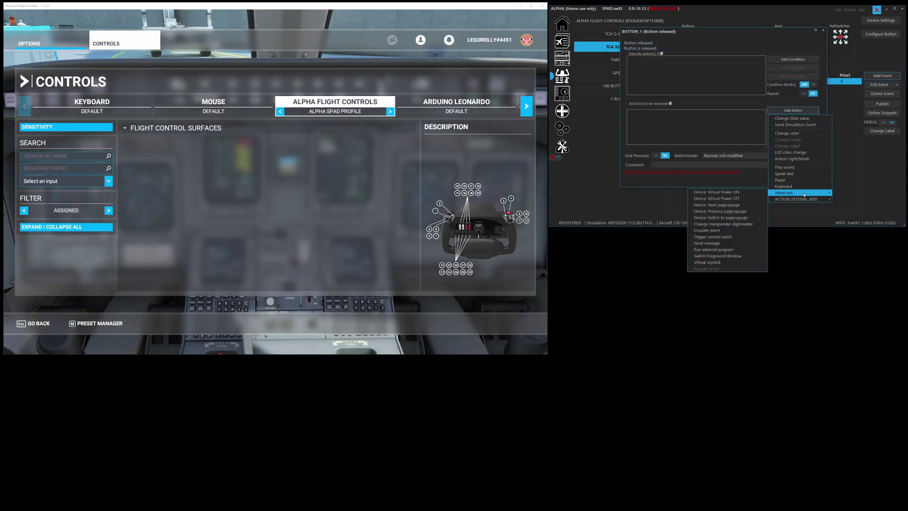
click(730, 262)
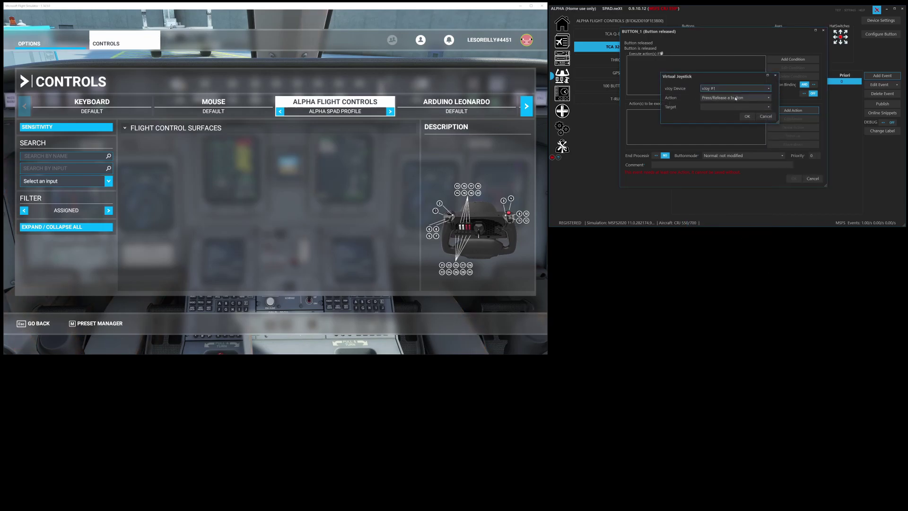
click(735, 98)
click(732, 104)
click(735, 107)
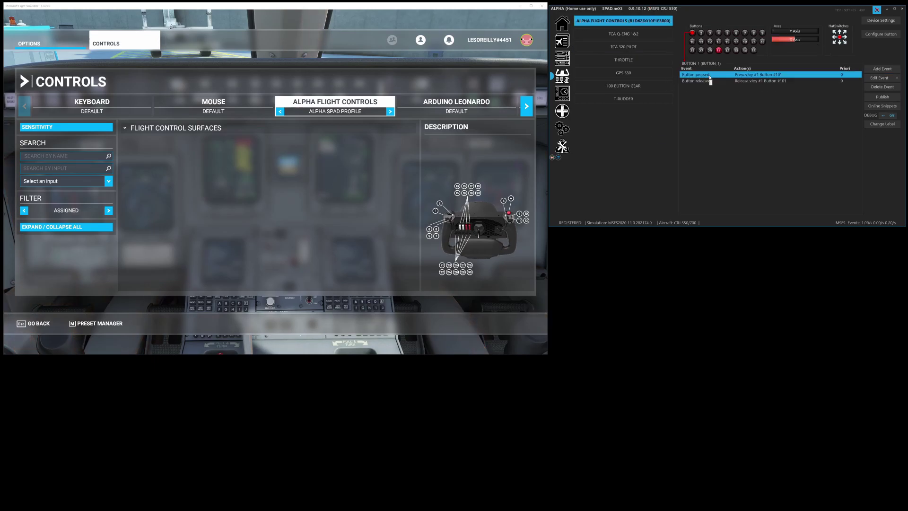
Check which event types can be added to Buttons 1, 2 and 6 of the Alpha yoke.
click(876, 71)
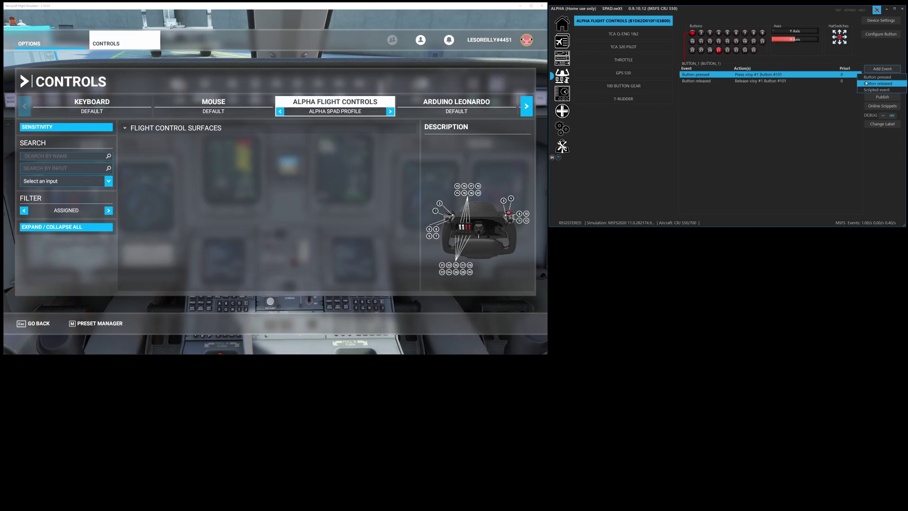
click(770, 149)
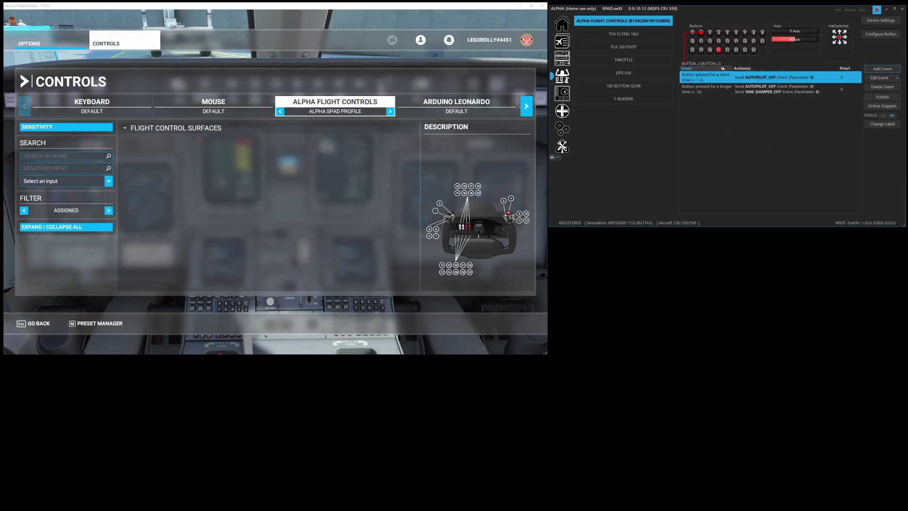
click(869, 70)
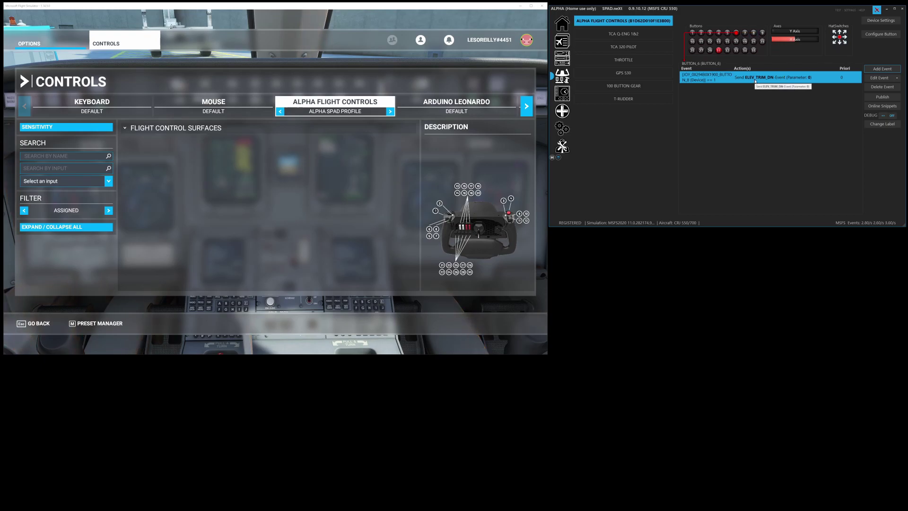
click(865, 70)
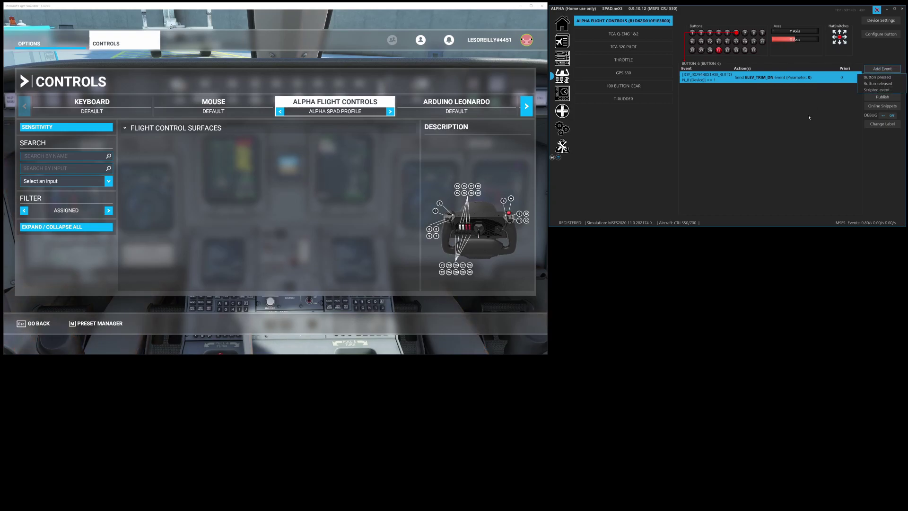
click(763, 101)
Review the condition and button modes of Button 6's ELEV_TRIM_DN event and the settings of Button 2's short-press AUTOPILOT_OFF event.
double_click(764, 81)
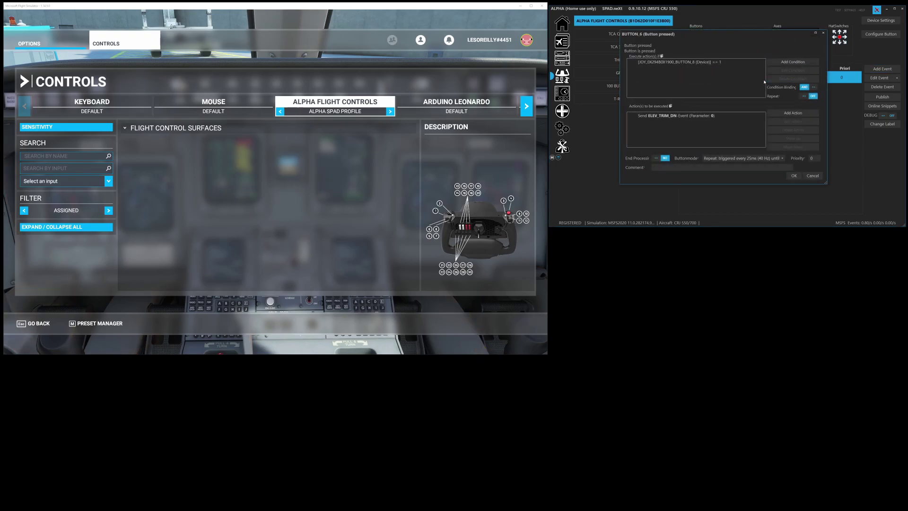
double_click(705, 62)
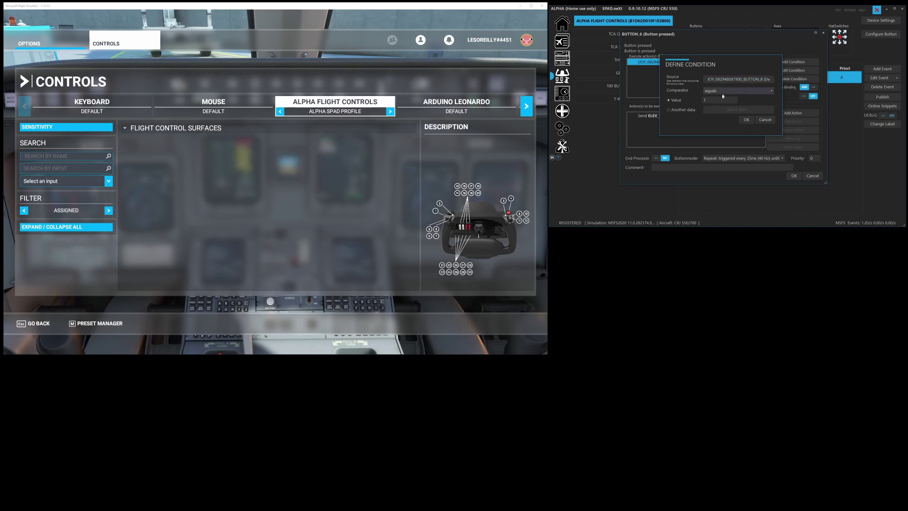
click(768, 121)
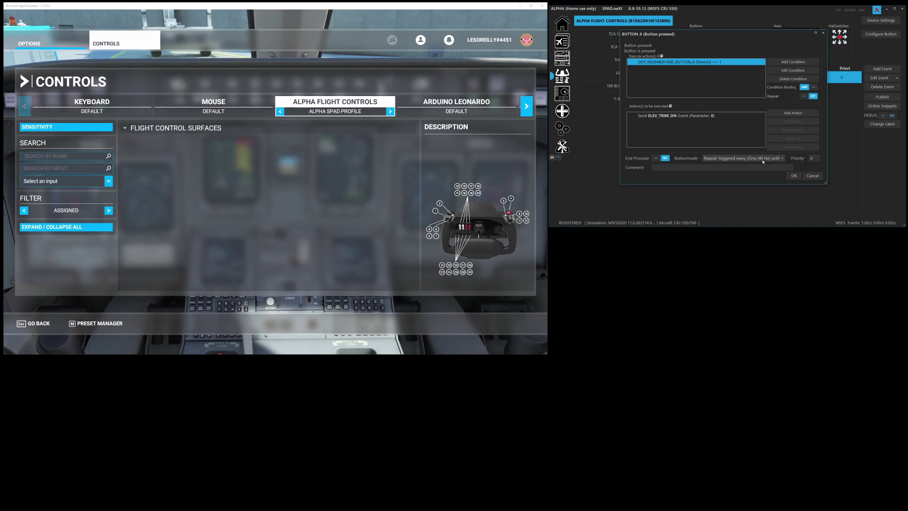
click(751, 160)
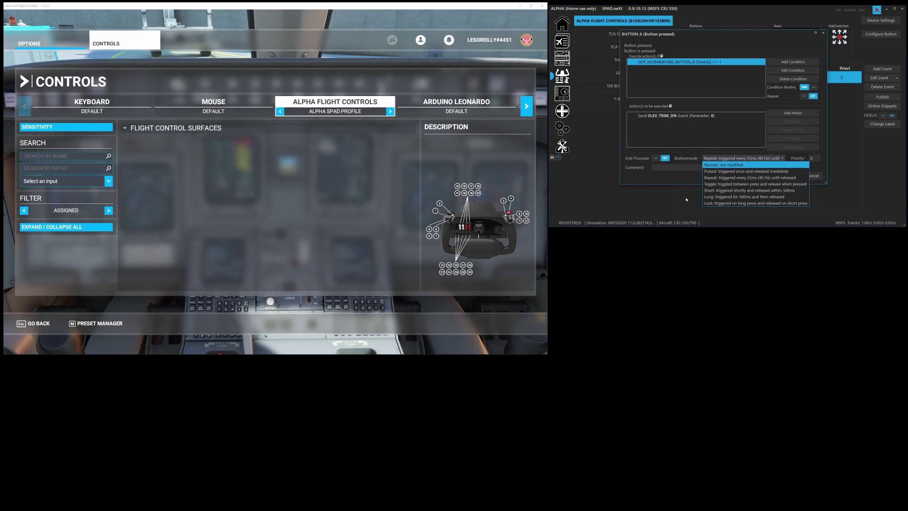
click(821, 182)
click(812, 176)
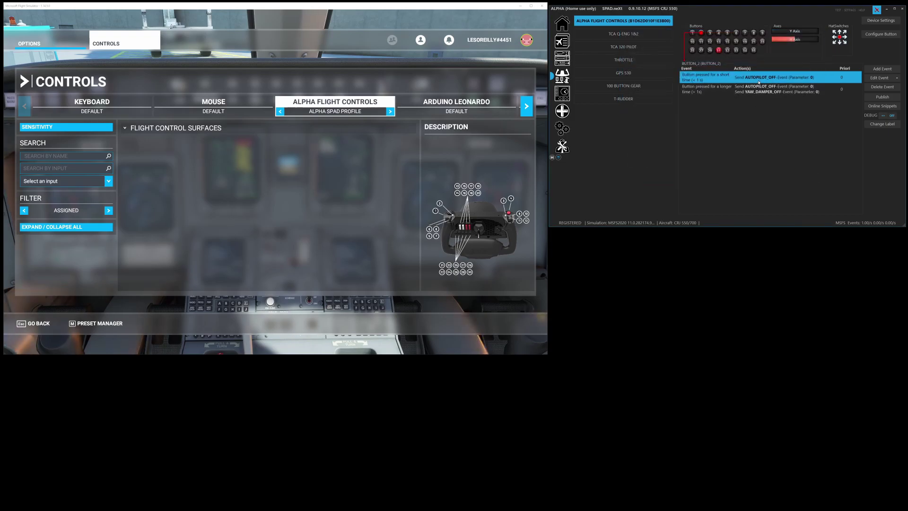
double_click(758, 81)
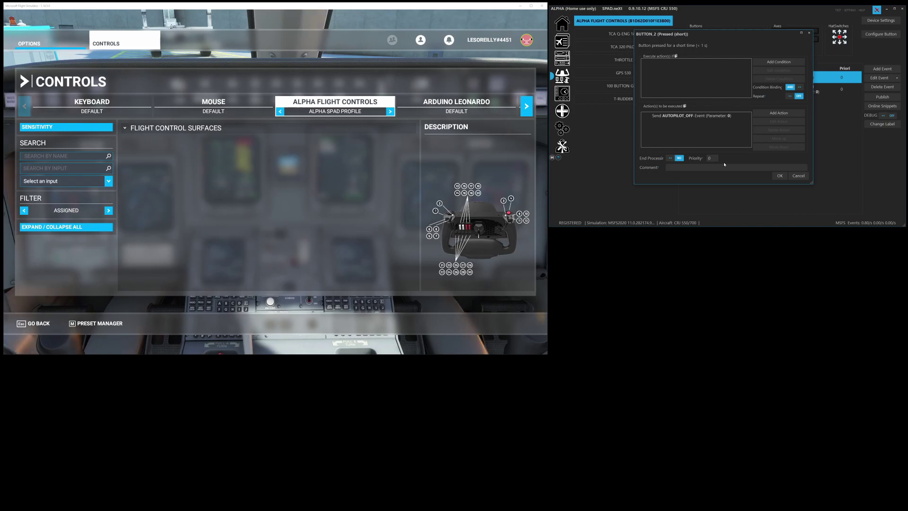
click(780, 176)
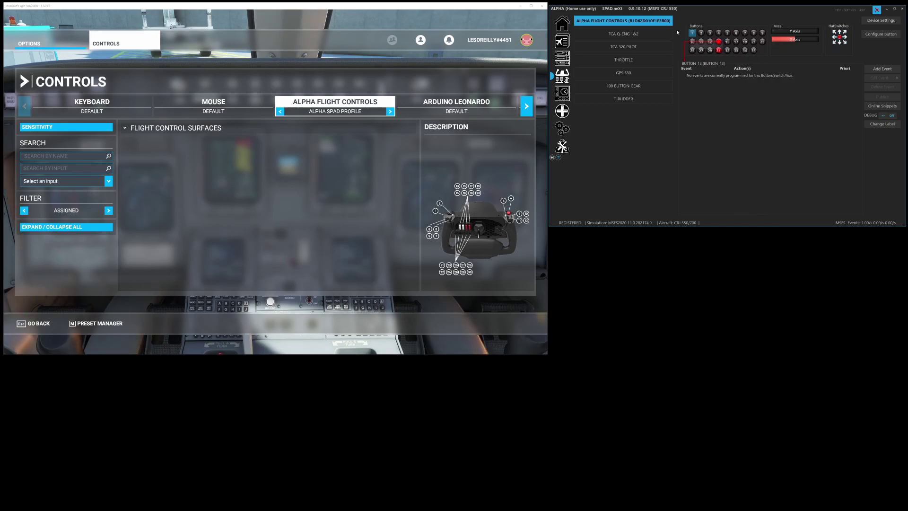
Start adding a Switched ON event to Button 13 of the Alpha yoke.
click(881, 69)
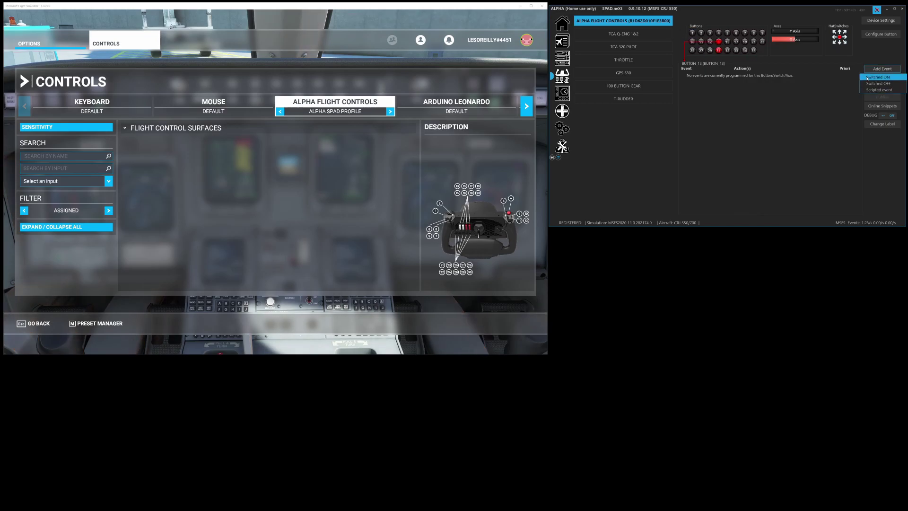
click(868, 77)
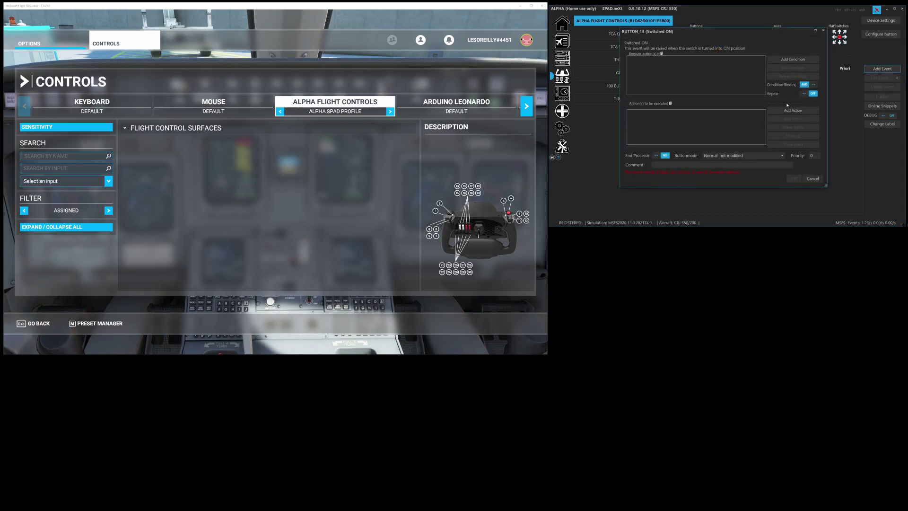
click(791, 110)
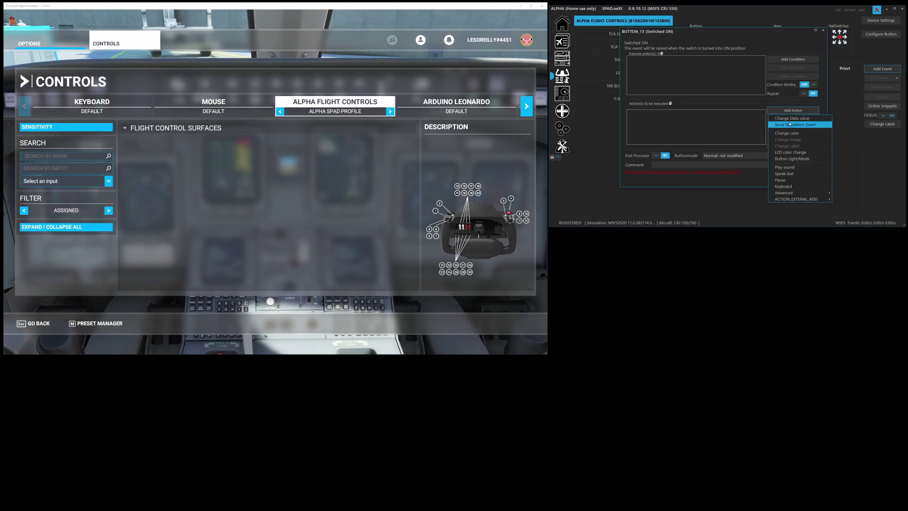
click(789, 124)
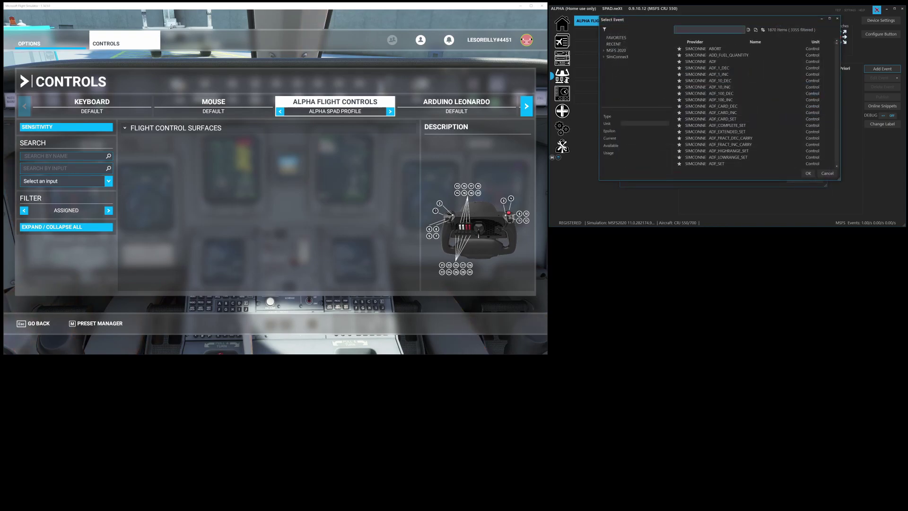
click(827, 173)
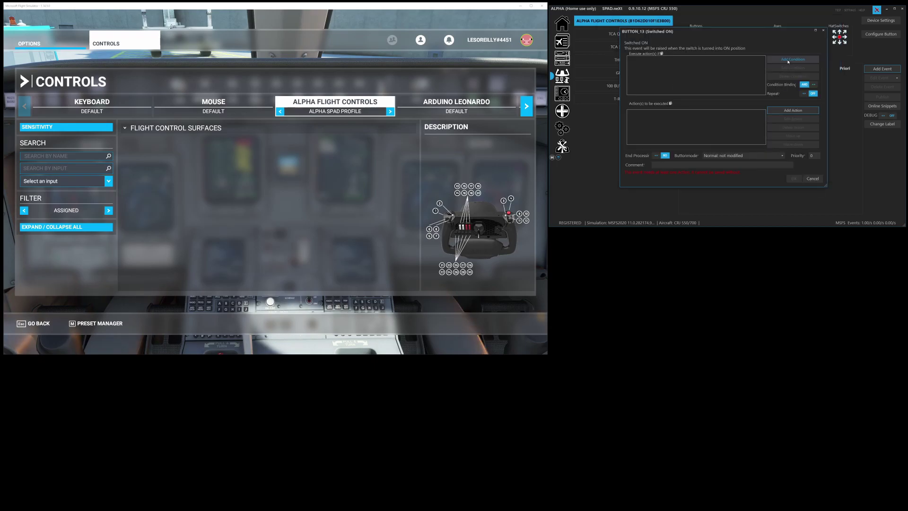
Add a data-change action to Button 13's Switched ON event that sets the LVAR ASCRJ_ELEC_GEN1 to 1.
click(788, 111)
click(797, 118)
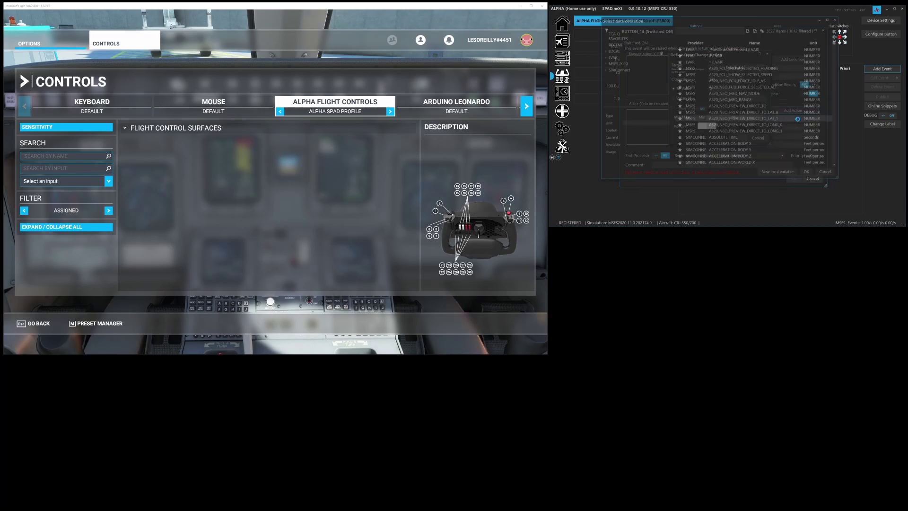
click(611, 57)
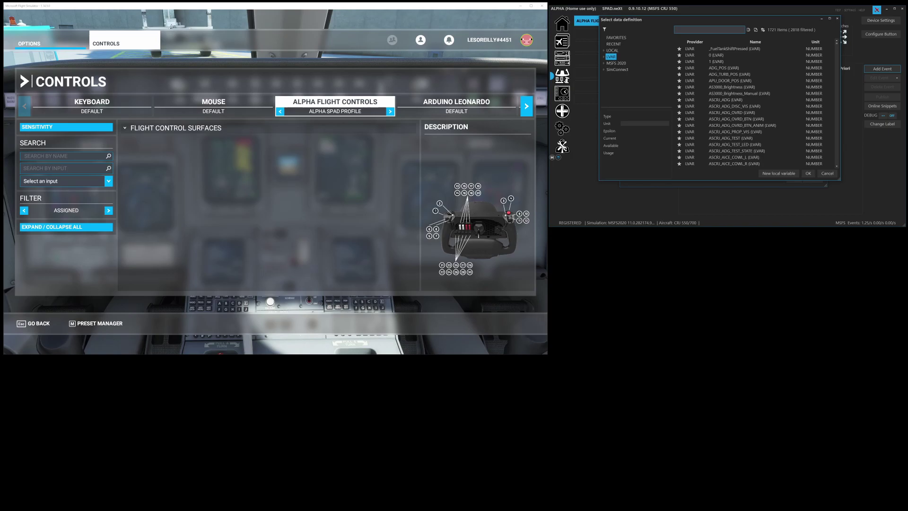
text(batt)
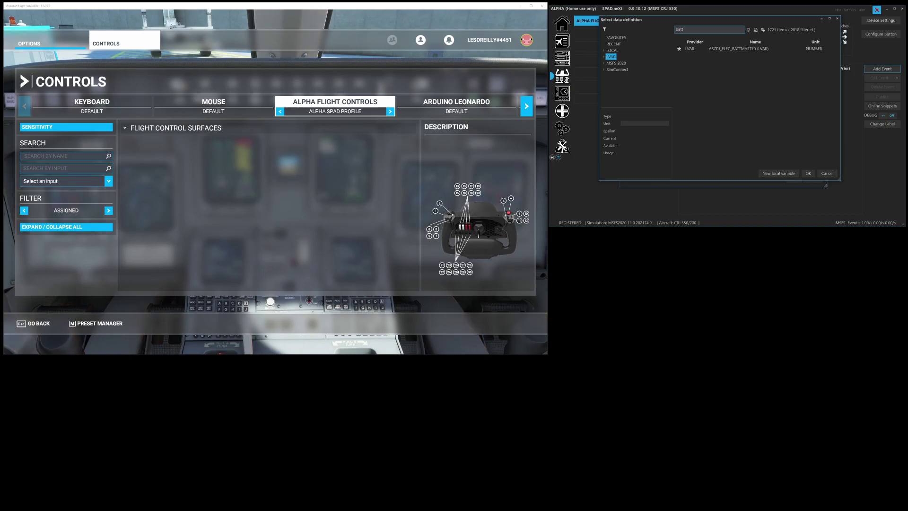
key(BackSpace)
key(BackSpace)
text(gen)
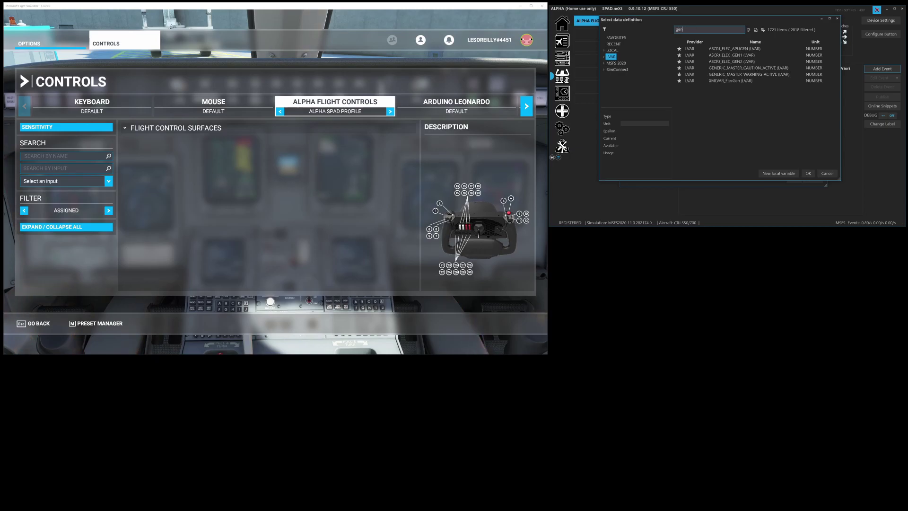
click(736, 56)
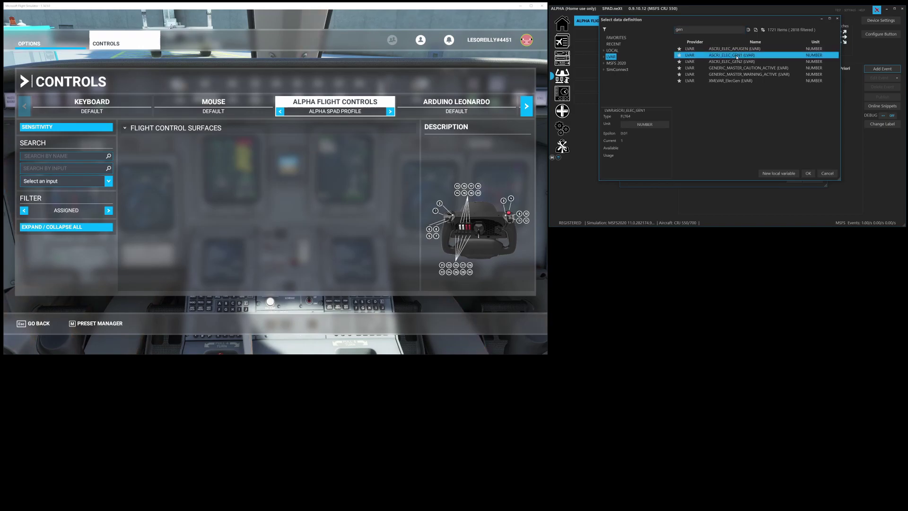
double_click(736, 55)
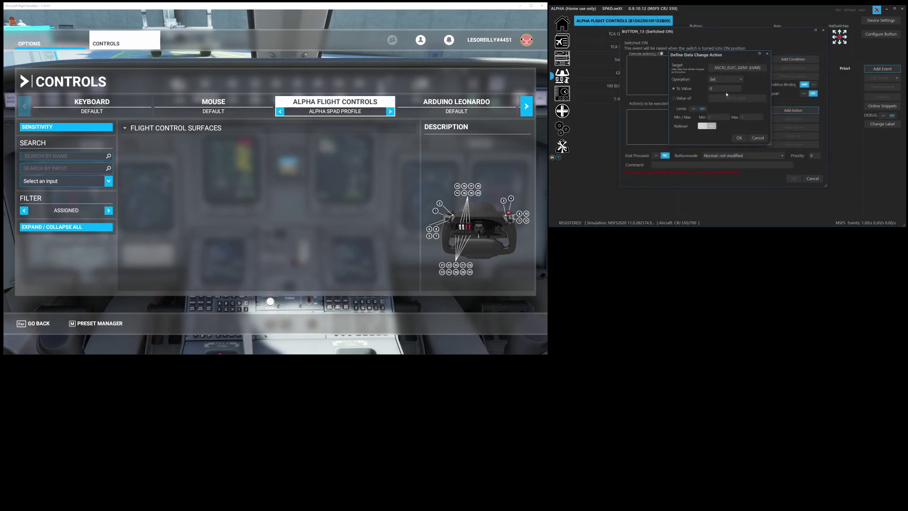
click(725, 89)
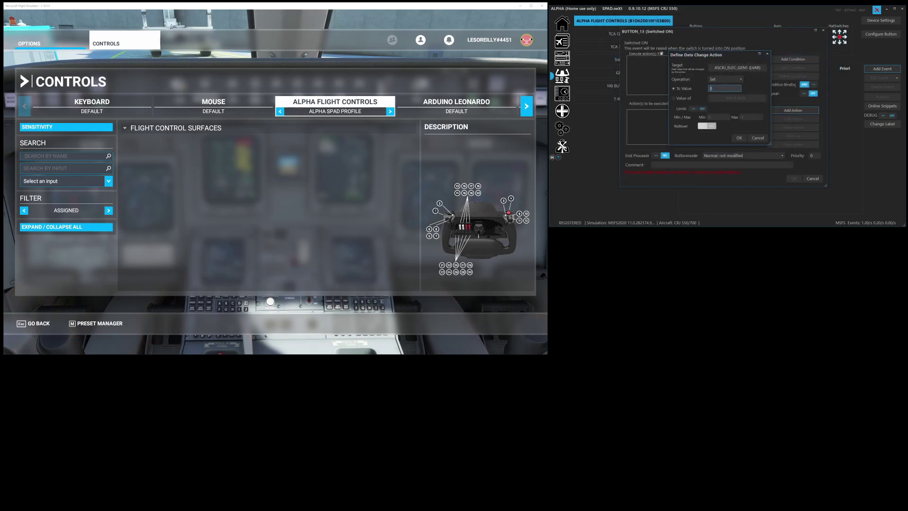
click(740, 138)
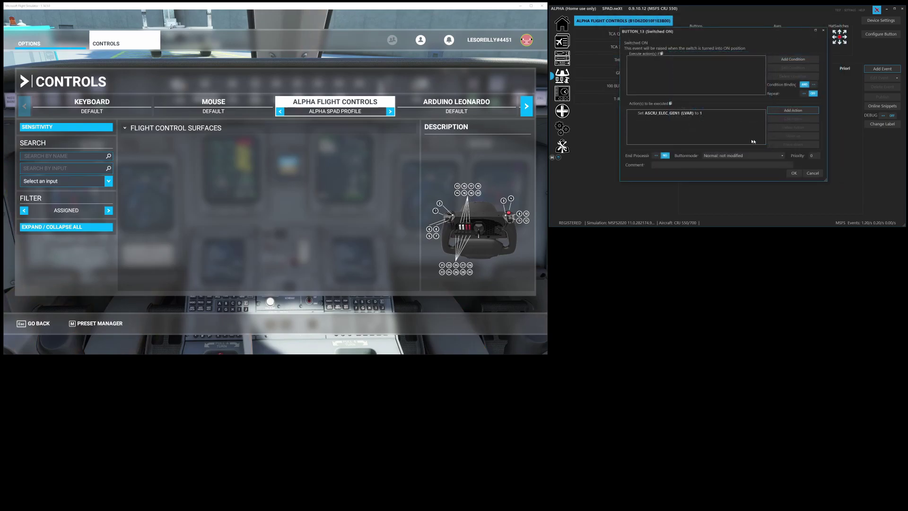
Add a second action setting ASCRJ_ELEC_GEN2 to 1 and save Button 13's Switched ON event.
click(783, 113)
click(785, 117)
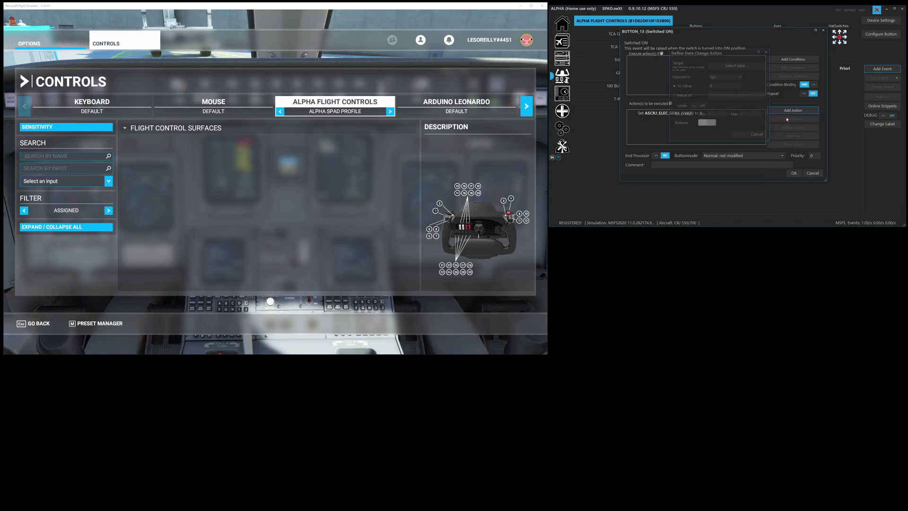
click(728, 73)
scroll(751, 156, down, 1)
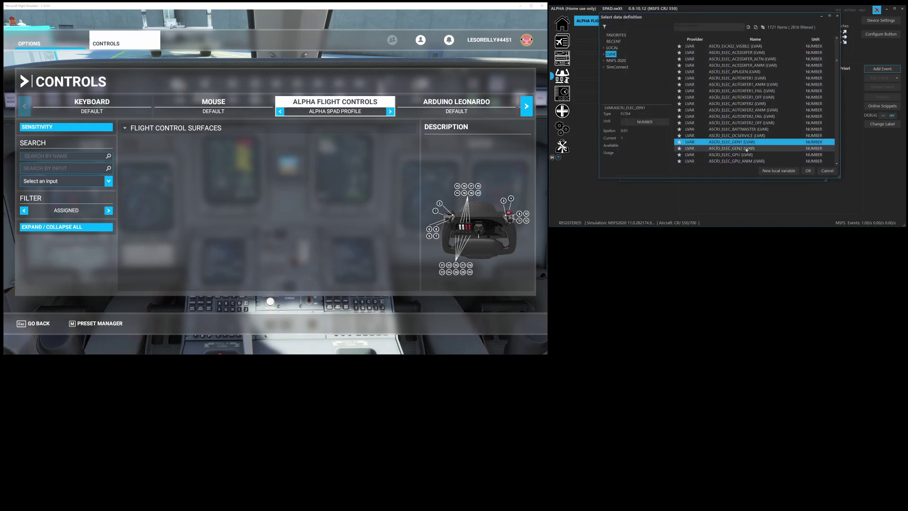
double_click(746, 149)
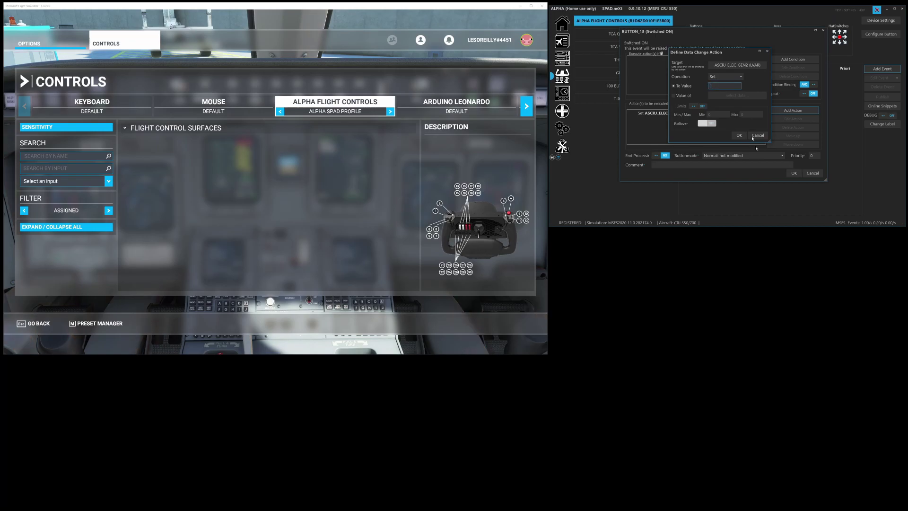
click(735, 137)
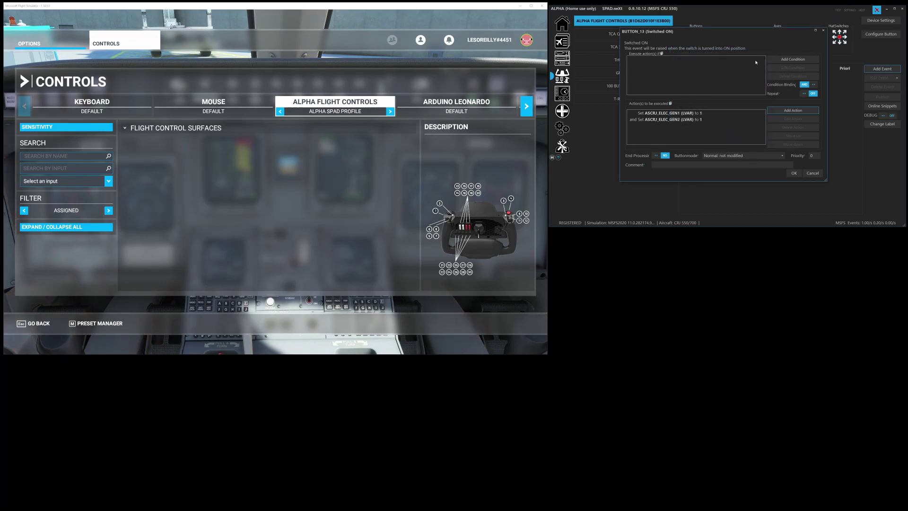
click(794, 173)
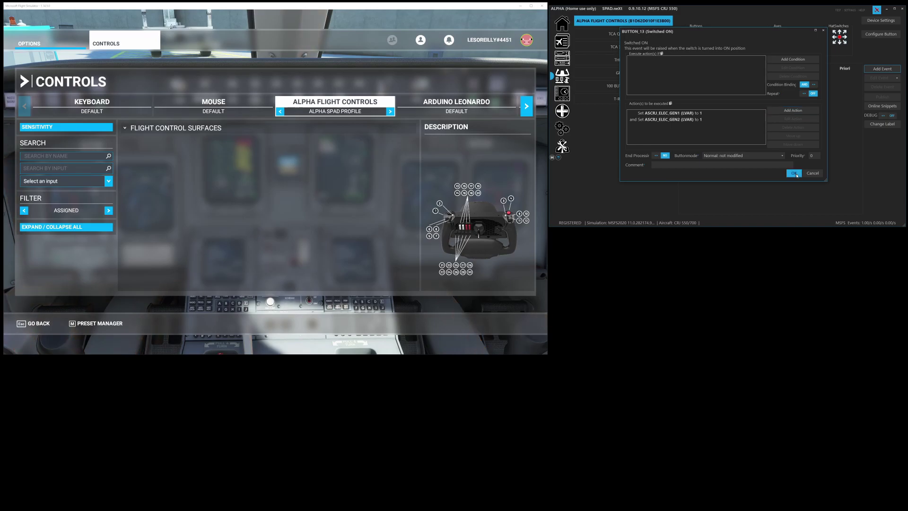
Start a Switched OFF event for Button 13 with a data-change action that sets ASCRJ_ELEC_GEN2 to 0.
click(874, 70)
click(882, 83)
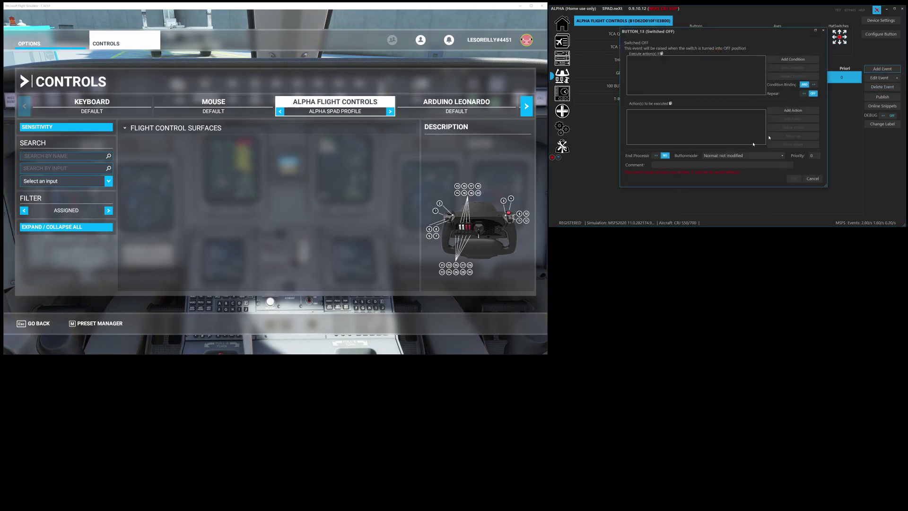
click(804, 111)
click(780, 155)
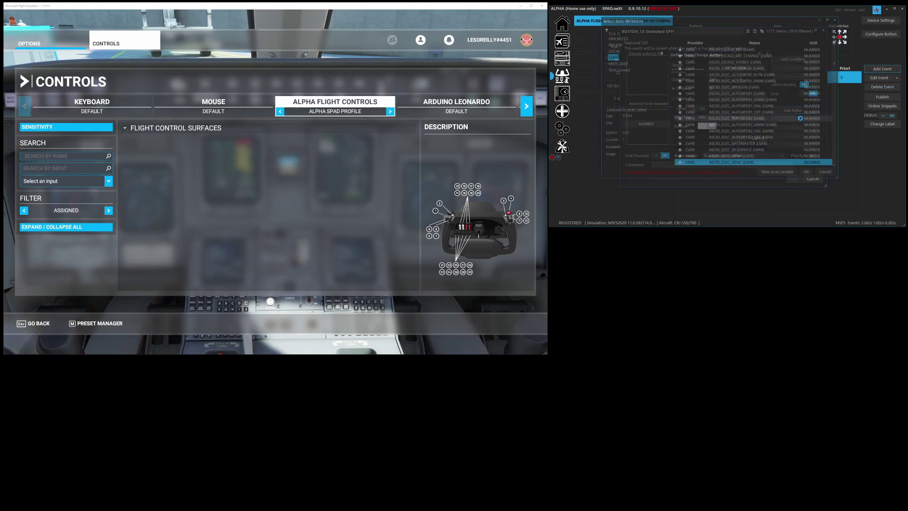
click(808, 173)
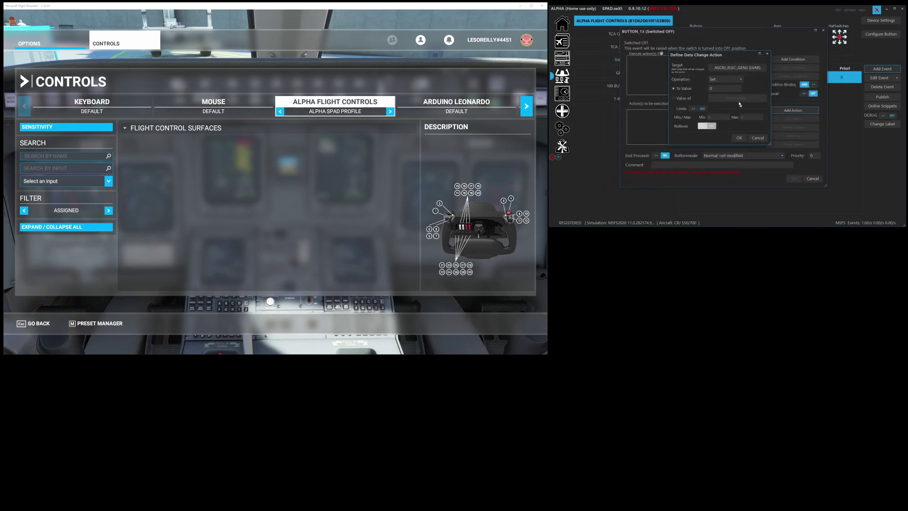
click(738, 138)
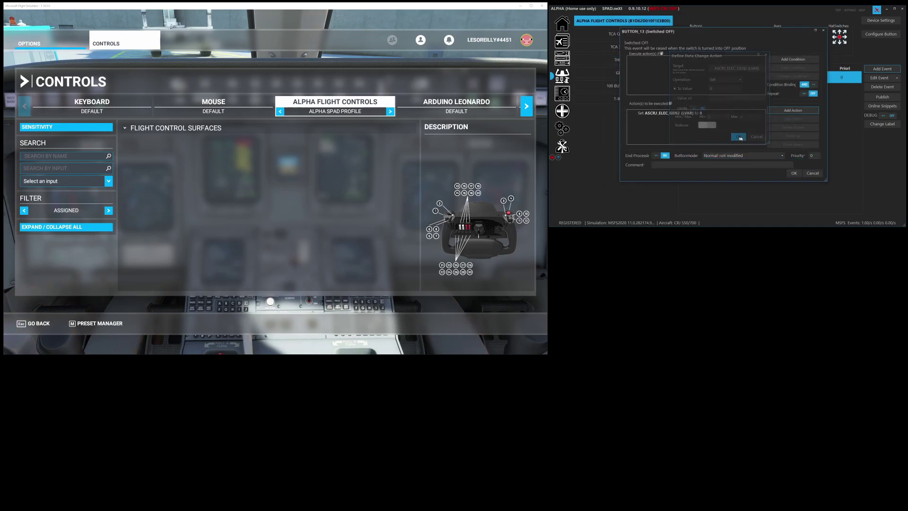
Add an action setting ASCRJ_ELEC_GEN1 to 0 and save Button 13's Switched OFF event.
click(792, 110)
click(793, 118)
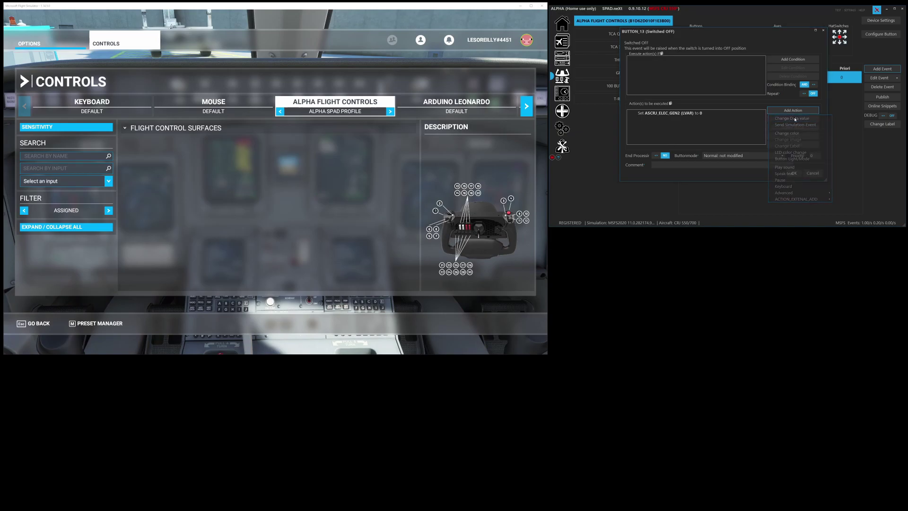
double_click(747, 153)
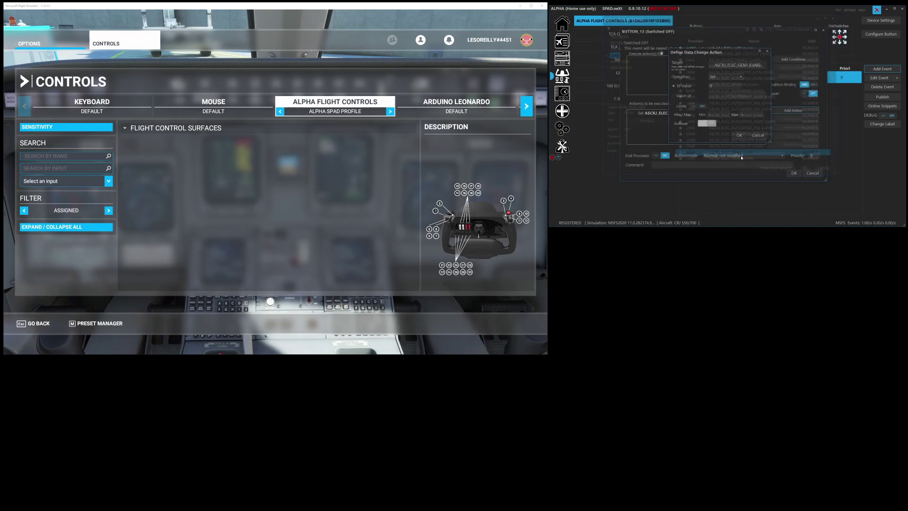
click(744, 136)
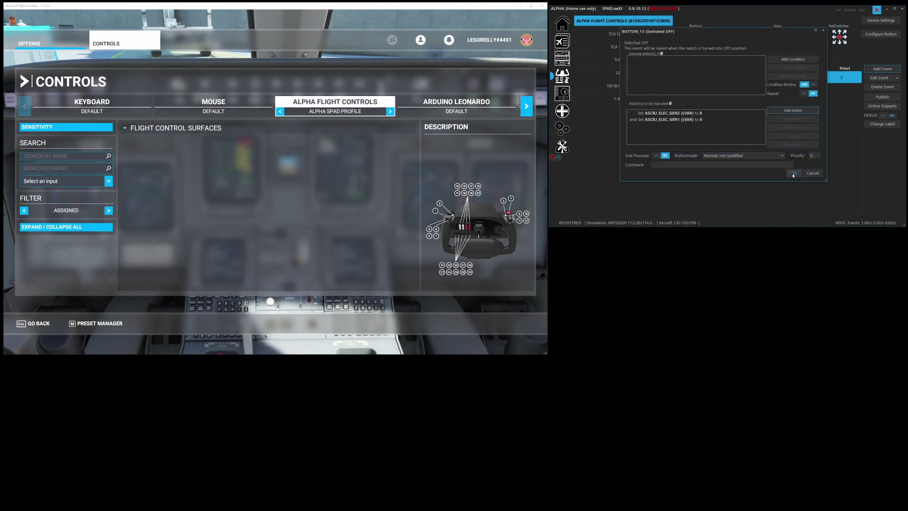
click(794, 173)
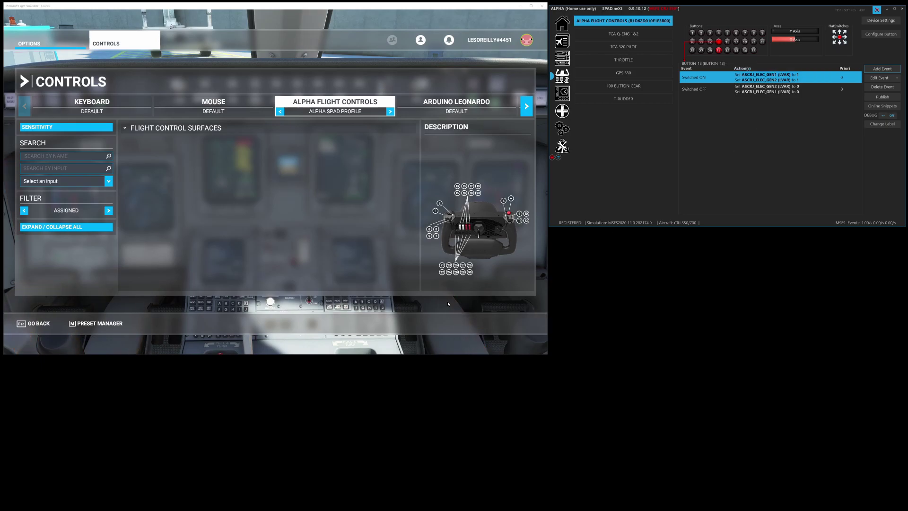
Switch to Microsoft Flight Simulator and leave the control options to return to the CRJ cockpit.
click(49, 325)
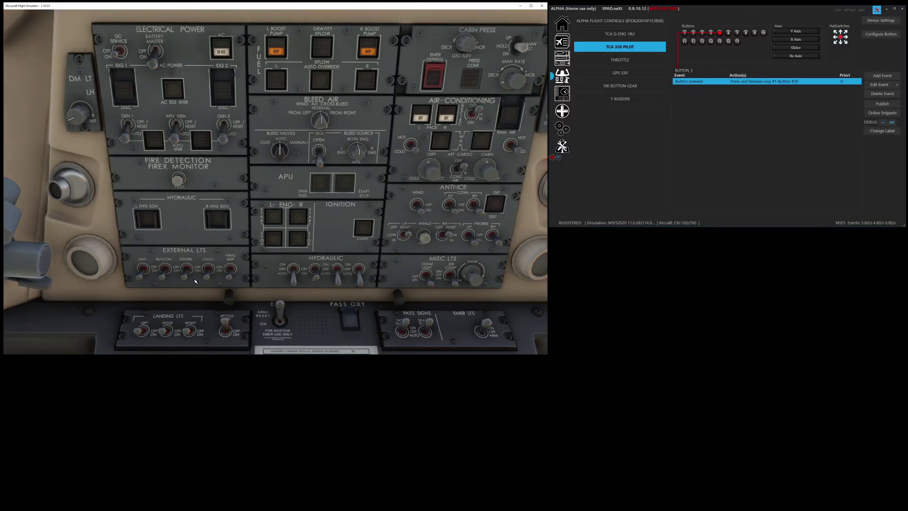